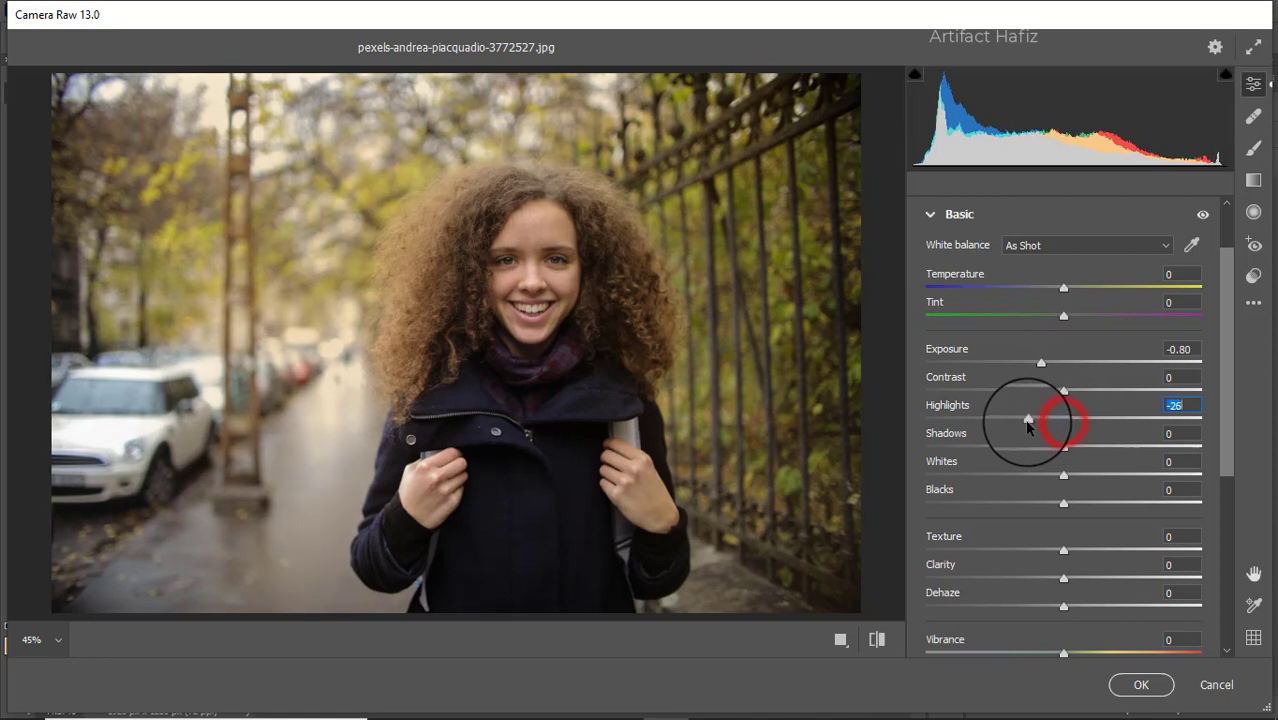
- Set the portrait's Whites to +41, Shadows to +27 and Blacks to -10
{"action": "left_click_drag", "start_coordinate": [1063, 474], "coordinate": [1121, 476]}
{"action": "left_click_drag", "start_coordinate": [1063, 446], "coordinate": [1097, 449]}
{"action": "left_click_drag", "start_coordinate": [1070, 505], "coordinate": [1049, 505]}
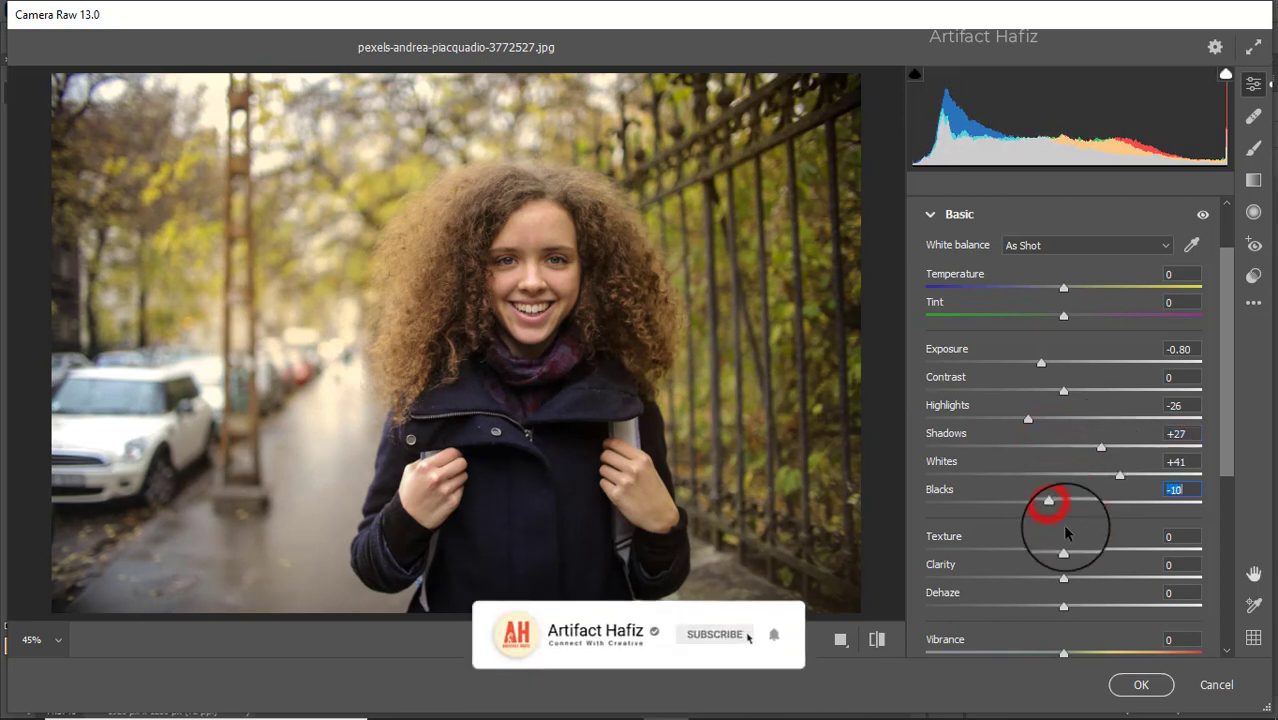
- Set Texture to +2, Clarity to +4, Dehaze to +10, Vibrance to +14 and Saturation to -6
{"action": "left_click_drag", "start_coordinate": [1063, 551], "coordinate": [1076, 610]}
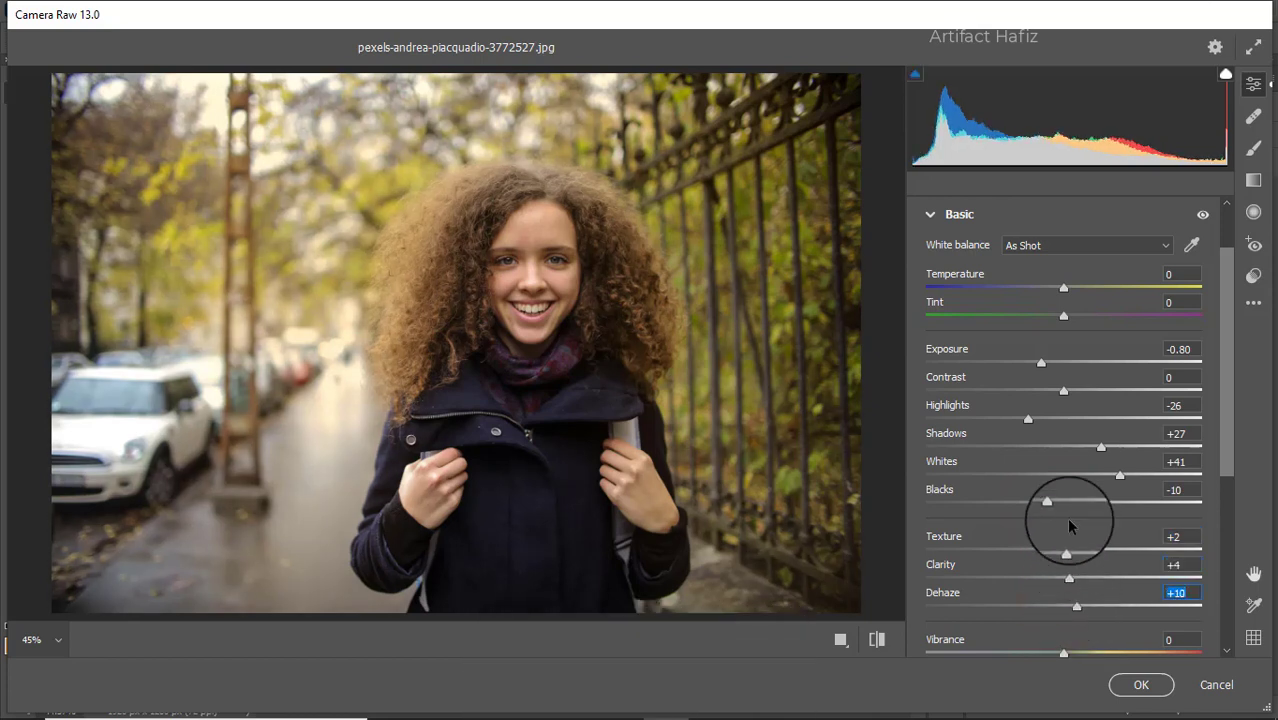
{"action": "scroll", "coordinate": [1073, 517], "scroll_direction": "down", "scroll_amount": 3}
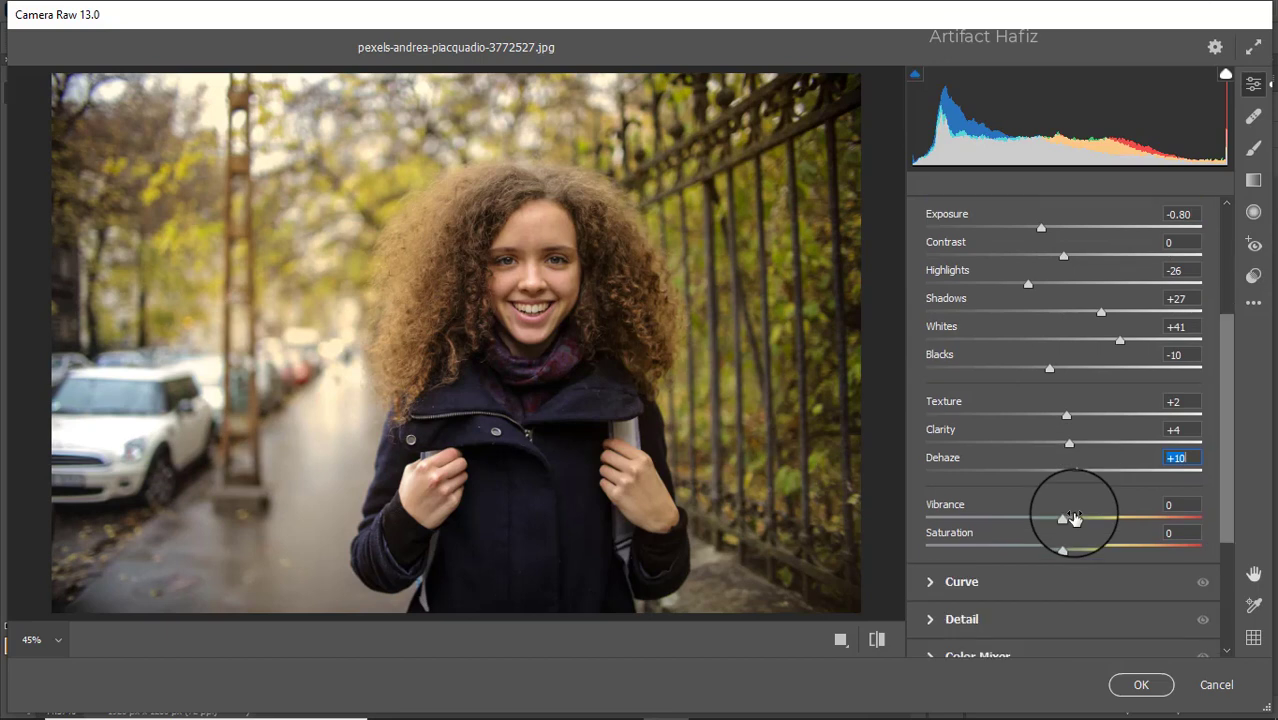
{"action": "left_click_drag", "start_coordinate": [1064, 518], "coordinate": [1053, 548]}
- Shape the point curve with a slightly raised highlight point and a shadow point at 64/61, and lift the blue curve's black point to output 6
{"action": "left_click", "coordinate": [1003, 581]}
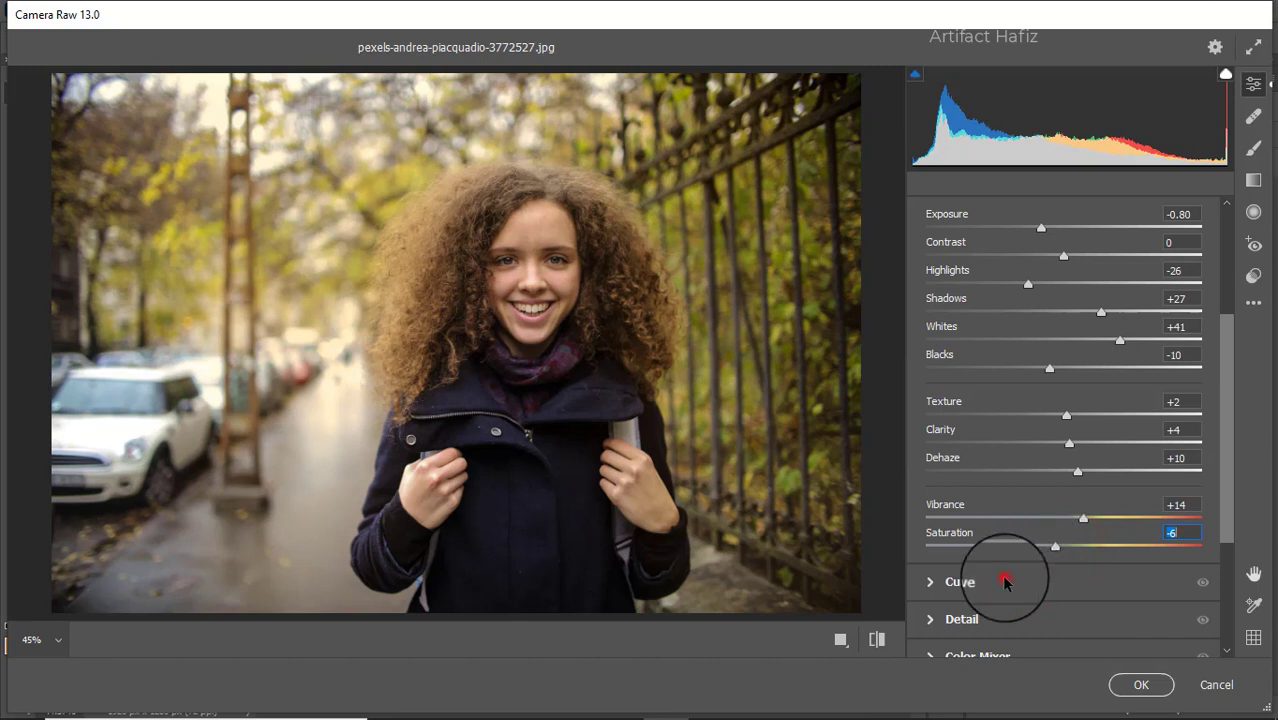
{"action": "left_click", "coordinate": [1029, 293]}
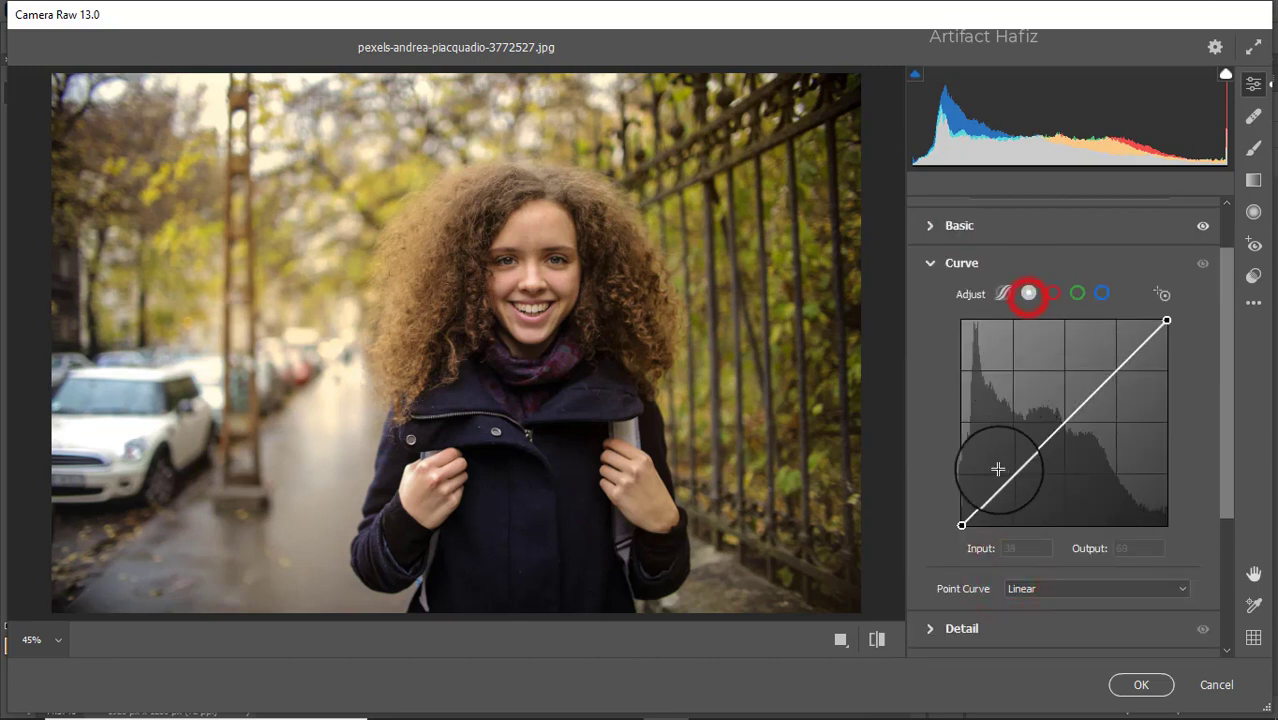
{"action": "left_click", "coordinate": [1012, 480]}
{"action": "left_click_drag", "start_coordinate": [1116, 370], "coordinate": [1117, 363]}
{"action": "left_click", "coordinate": [1012, 480]}
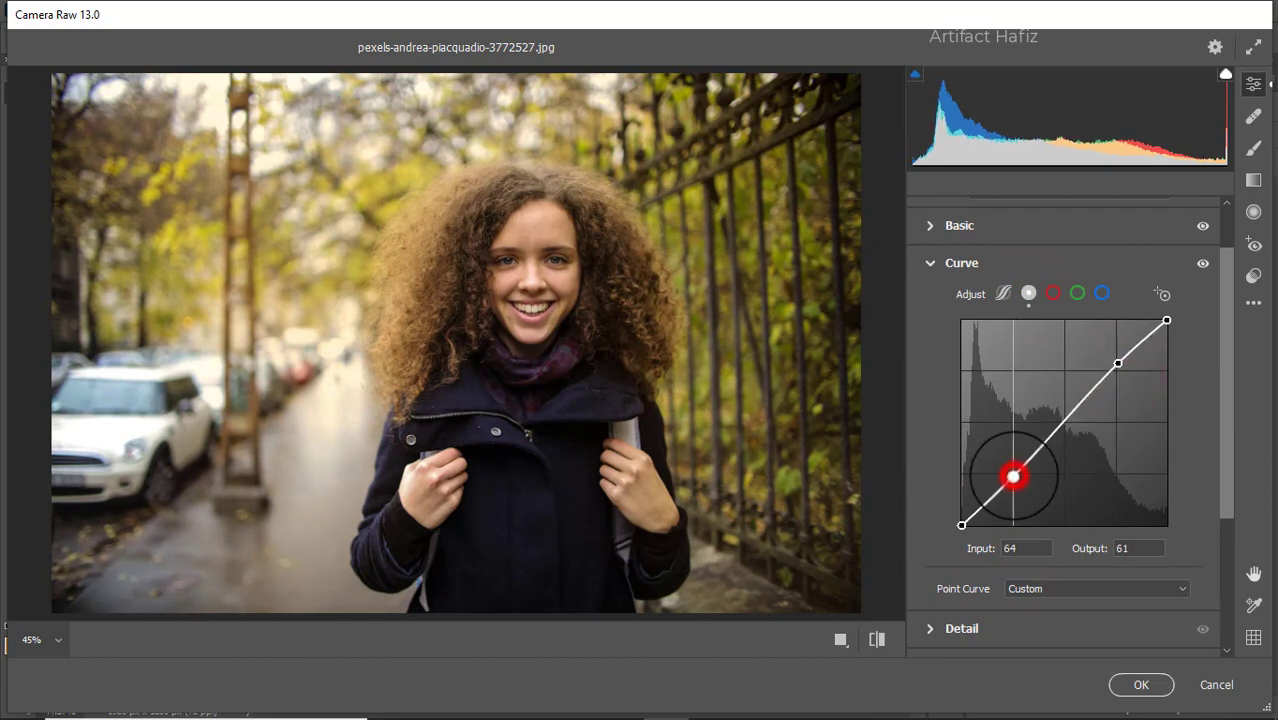
{"action": "left_click", "coordinate": [1101, 293]}
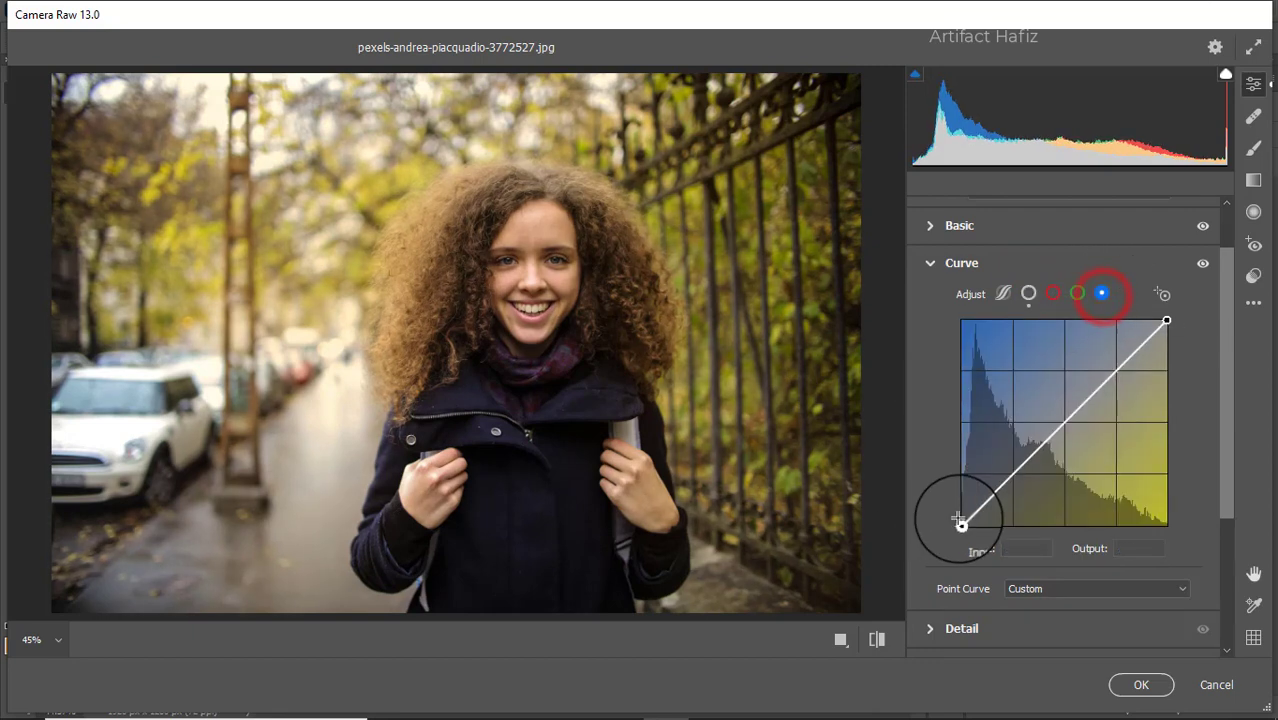
{"action": "left_click_drag", "start_coordinate": [961, 525], "coordinate": [962, 521]}
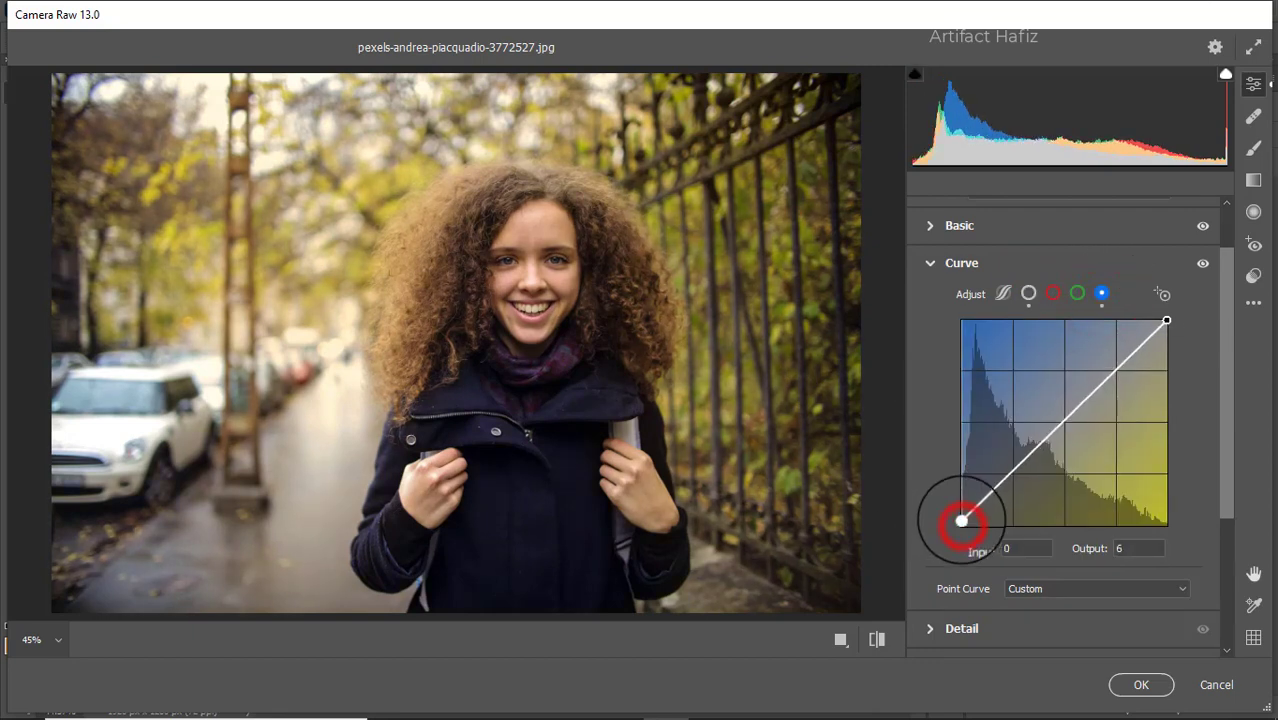
- Set the detail Sharpening to 15, Noise Reduction to 6 and Color Noise Reduction to 10
{"action": "scroll", "coordinate": [968, 517], "scroll_direction": "down", "scroll_amount": 3}
{"action": "left_click", "coordinate": [972, 491]}
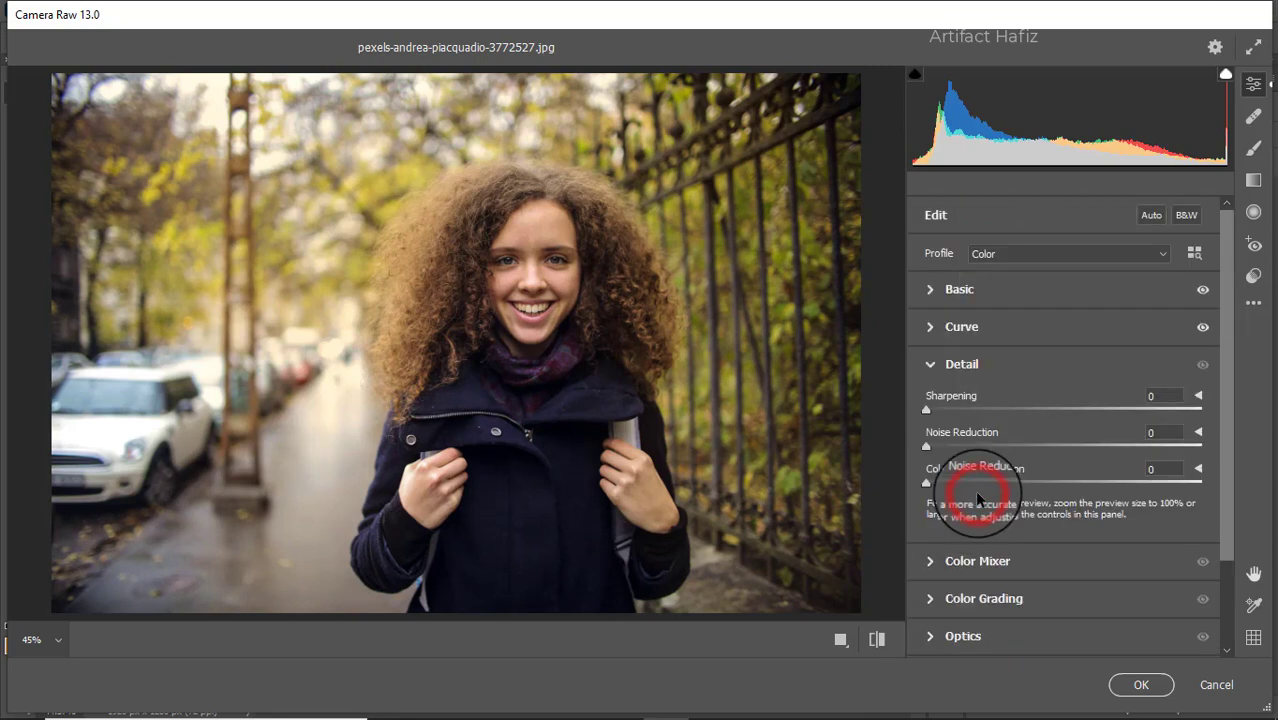
{"action": "left_click_drag", "start_coordinate": [930, 413], "coordinate": [958, 413]}
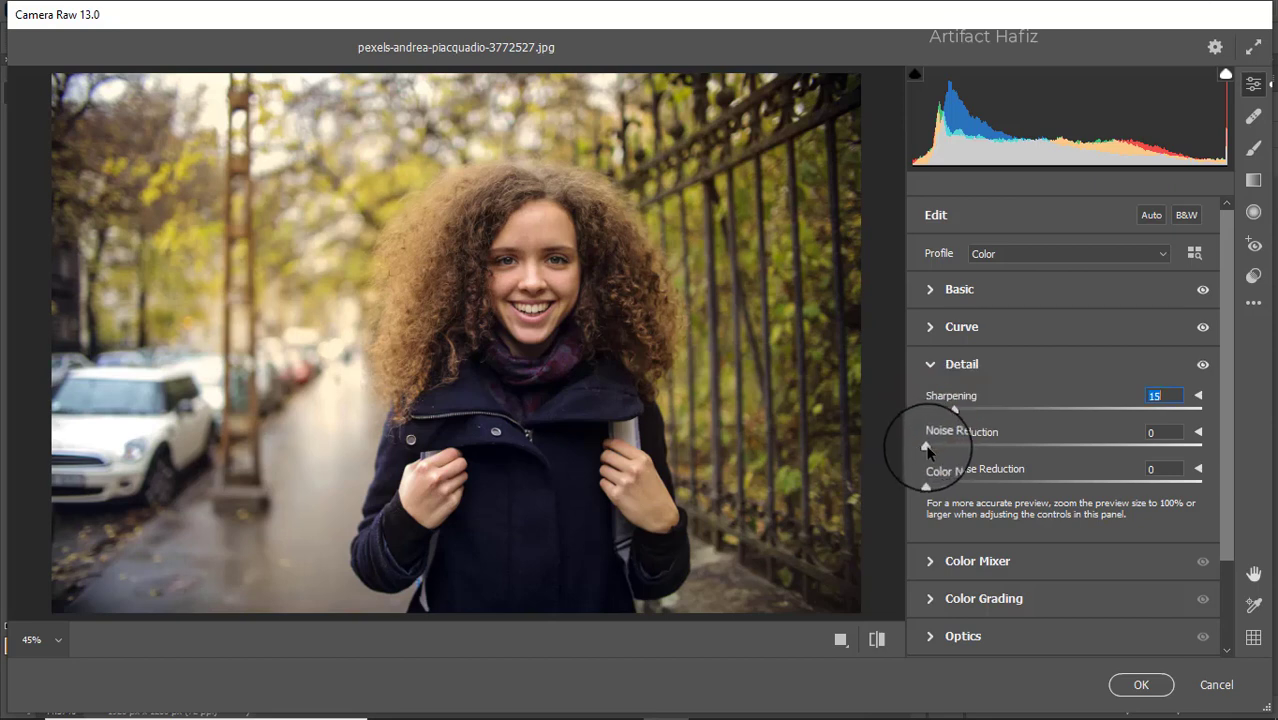
{"action": "left_click_drag", "start_coordinate": [929, 446], "coordinate": [955, 483]}
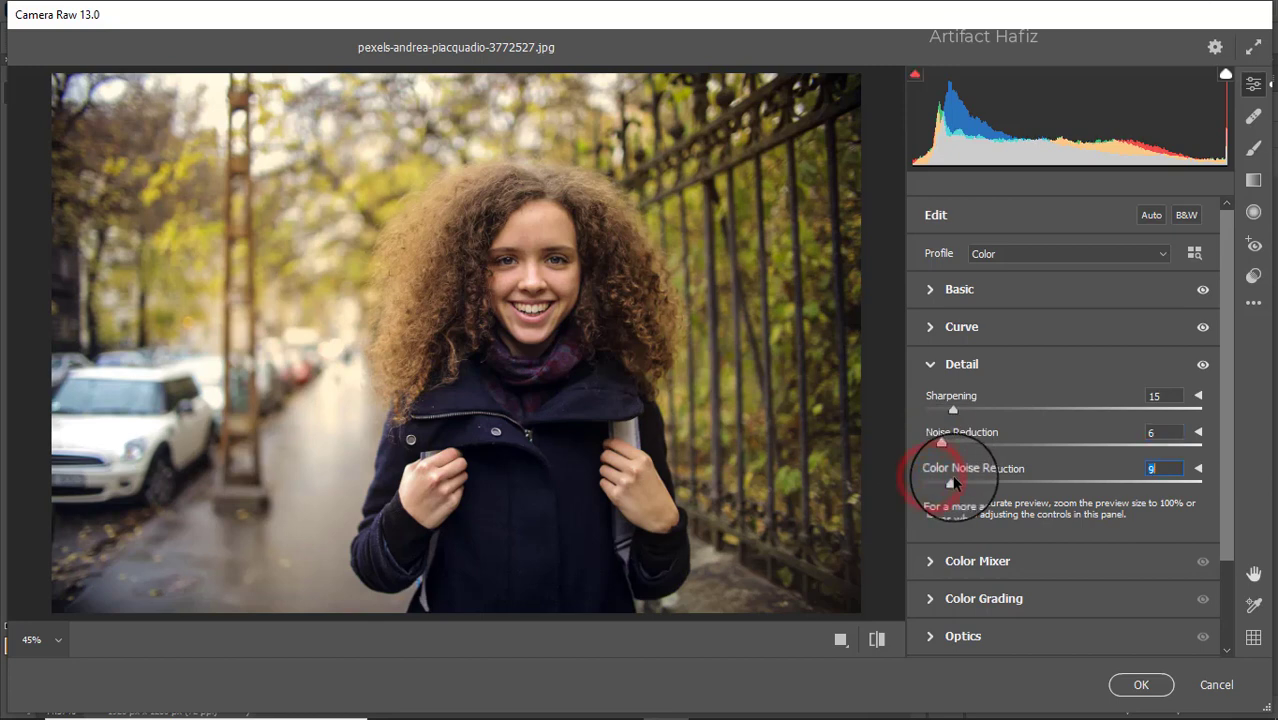
- Set the Color Mixer saturation to +54 for reds, +13 oranges, -67 yellows, -100 greens, +7 aquas and +12 blues
{"action": "left_click", "coordinate": [935, 560]}
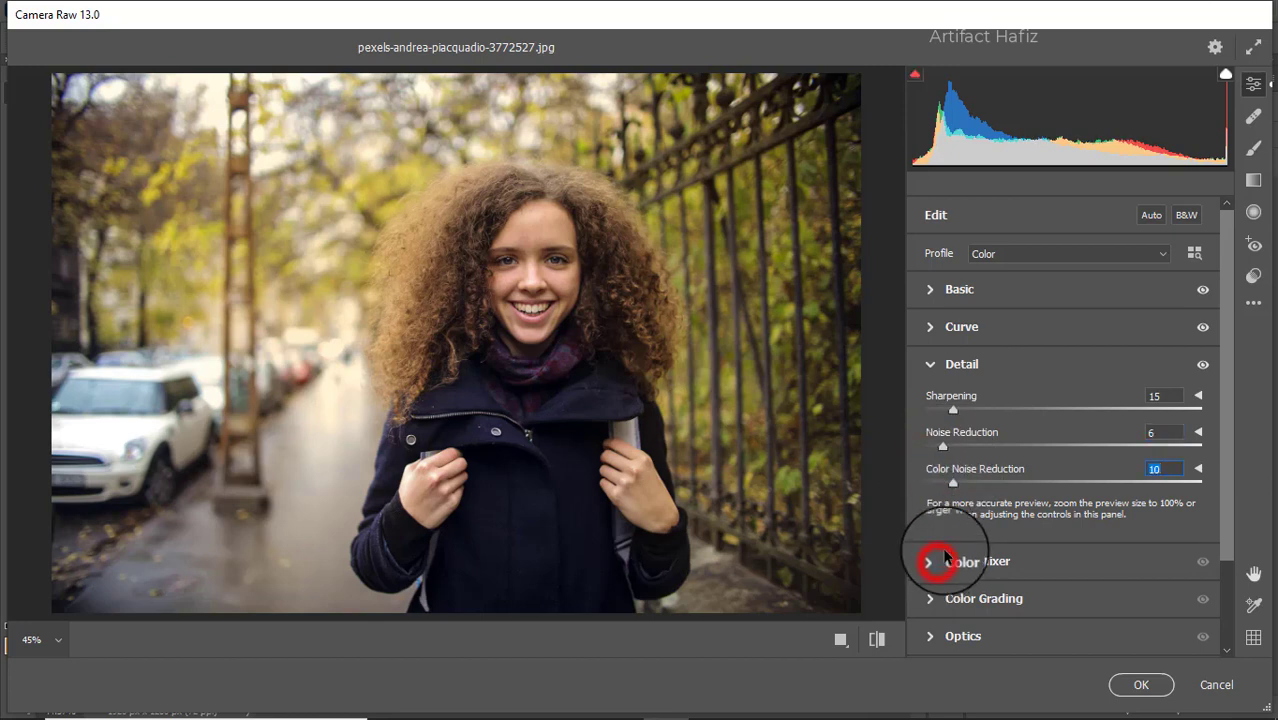
{"action": "left_click", "coordinate": [984, 341]}
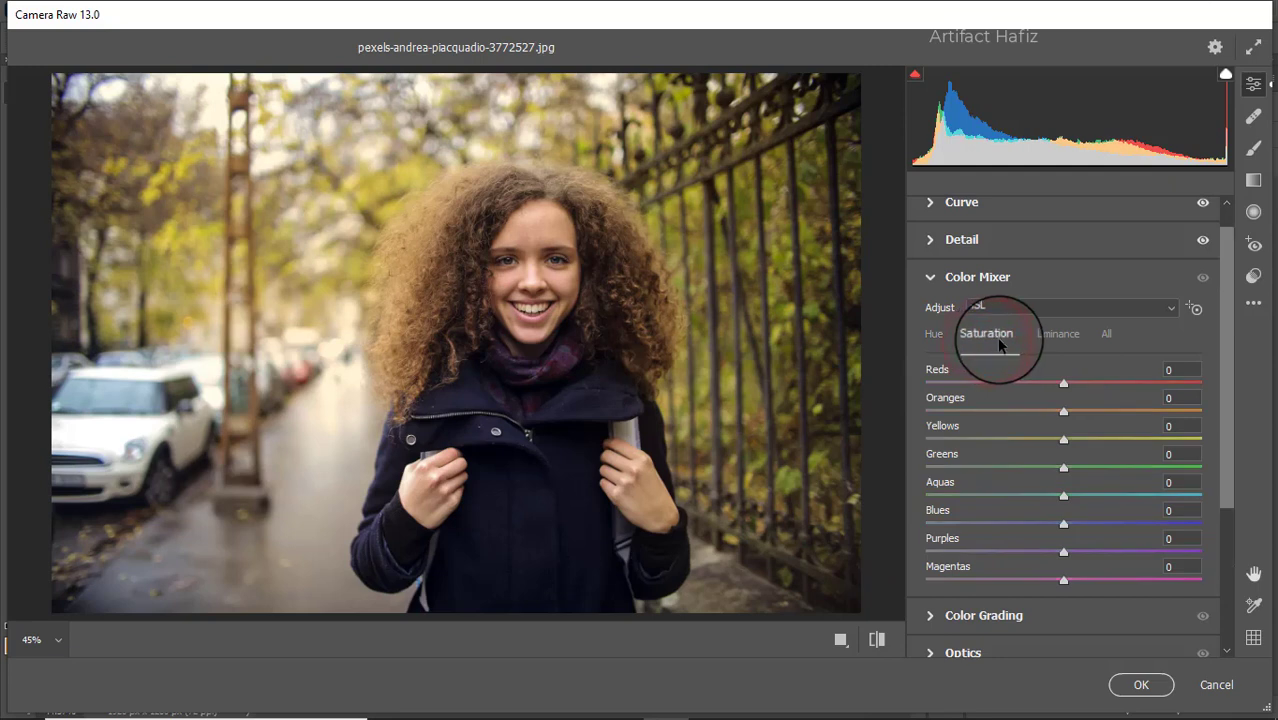
{"action": "mouse_move", "coordinate": [1152, 380]}
{"action": "left_mouse_down"}
{"action": "mouse_move", "coordinate": [1215, 378]}
{"action": "mouse_move", "coordinate": [1120, 386]}
{"action": "mouse_move", "coordinate": [1139, 384]}
{"action": "left_mouse_up"}
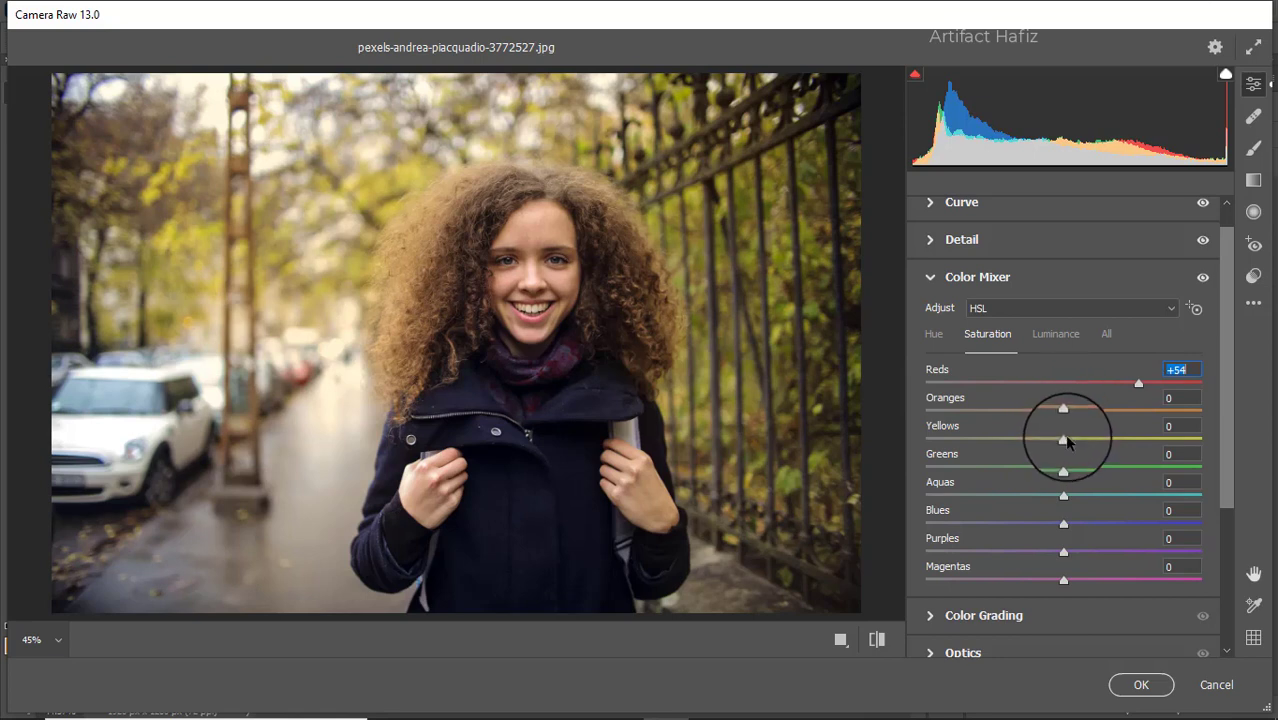
{"action": "mouse_move", "coordinate": [1063, 414]}
{"action": "left_mouse_down"}
{"action": "mouse_move", "coordinate": [1088, 415]}
{"action": "mouse_move", "coordinate": [1060, 440]}
{"action": "mouse_move", "coordinate": [943, 442]}
{"action": "mouse_move", "coordinate": [1069, 447]}
{"action": "mouse_move", "coordinate": [1025, 458]}
{"action": "mouse_move", "coordinate": [1061, 466]}
{"action": "mouse_move", "coordinate": [884, 474]}
{"action": "left_mouse_up"}
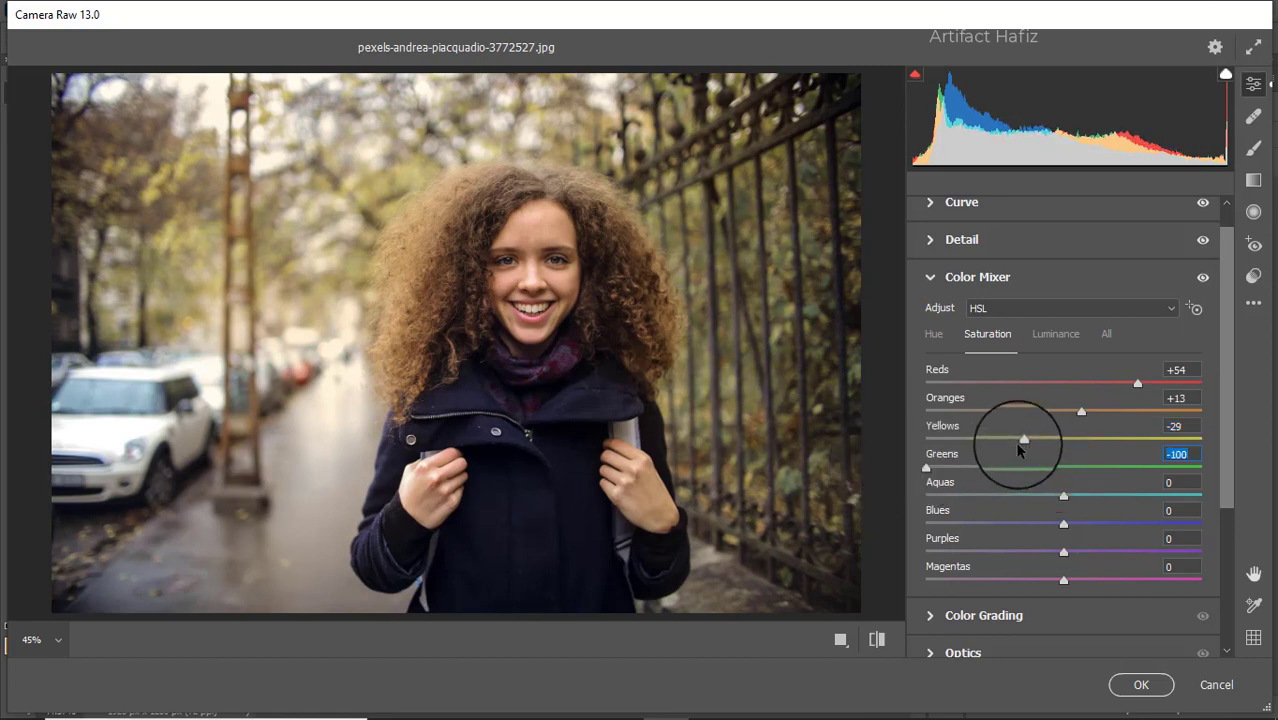
{"action": "left_click_drag", "start_coordinate": [1021, 440], "coordinate": [948, 441]}
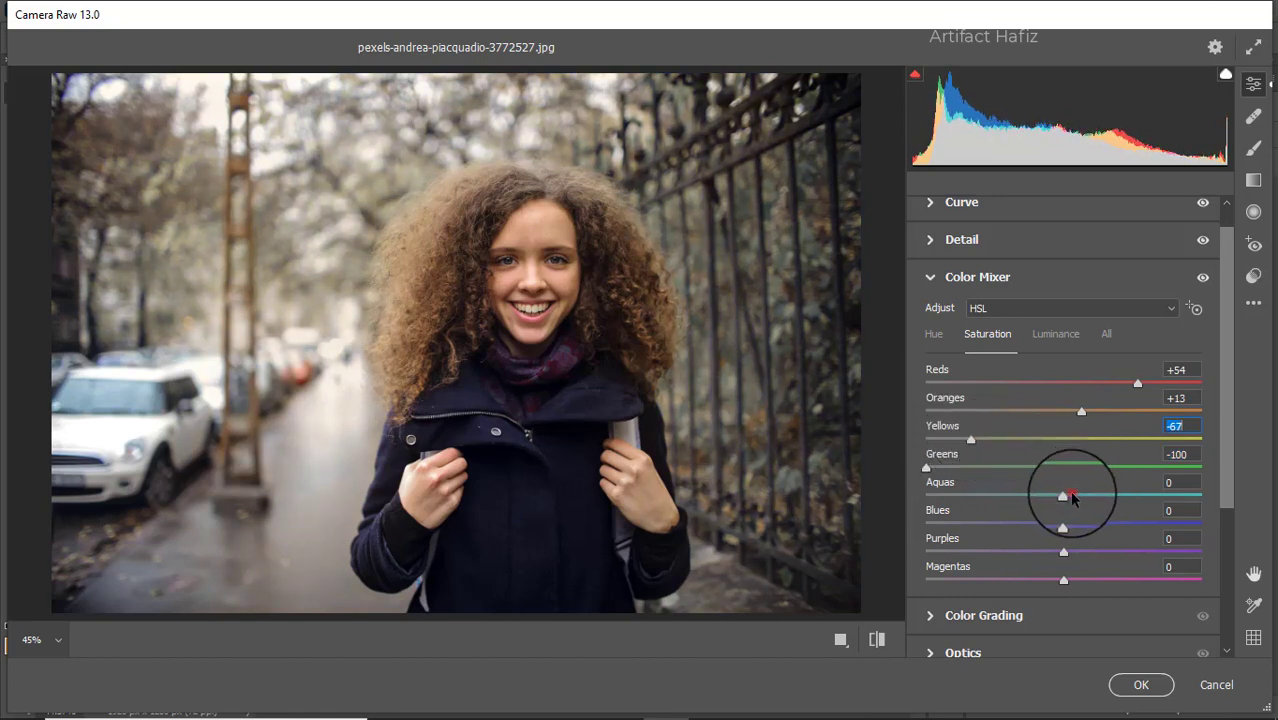
{"action": "left_click_drag", "start_coordinate": [1071, 497], "coordinate": [1073, 512]}
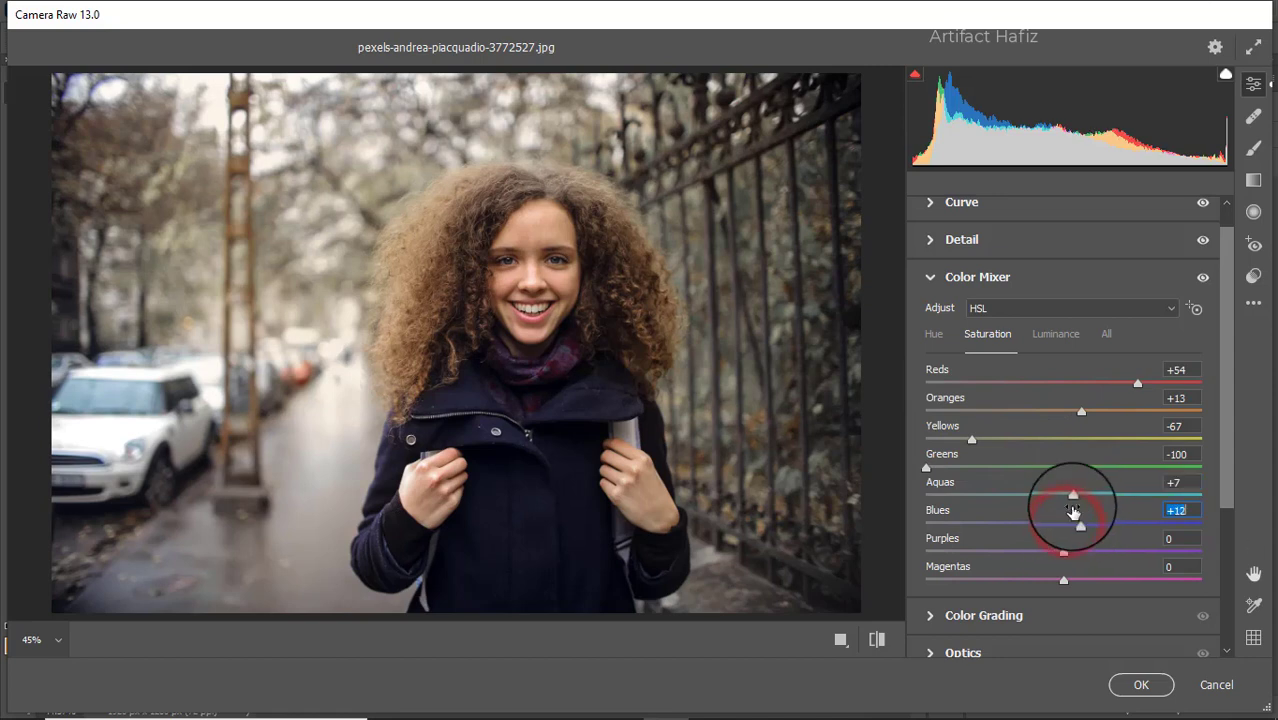
- Set the Color Mixer luminance to +3 for reds, -3 oranges, -27 yellows, +5 greens, +16 aquas and +14 blues
{"action": "left_click", "coordinate": [1040, 337]}
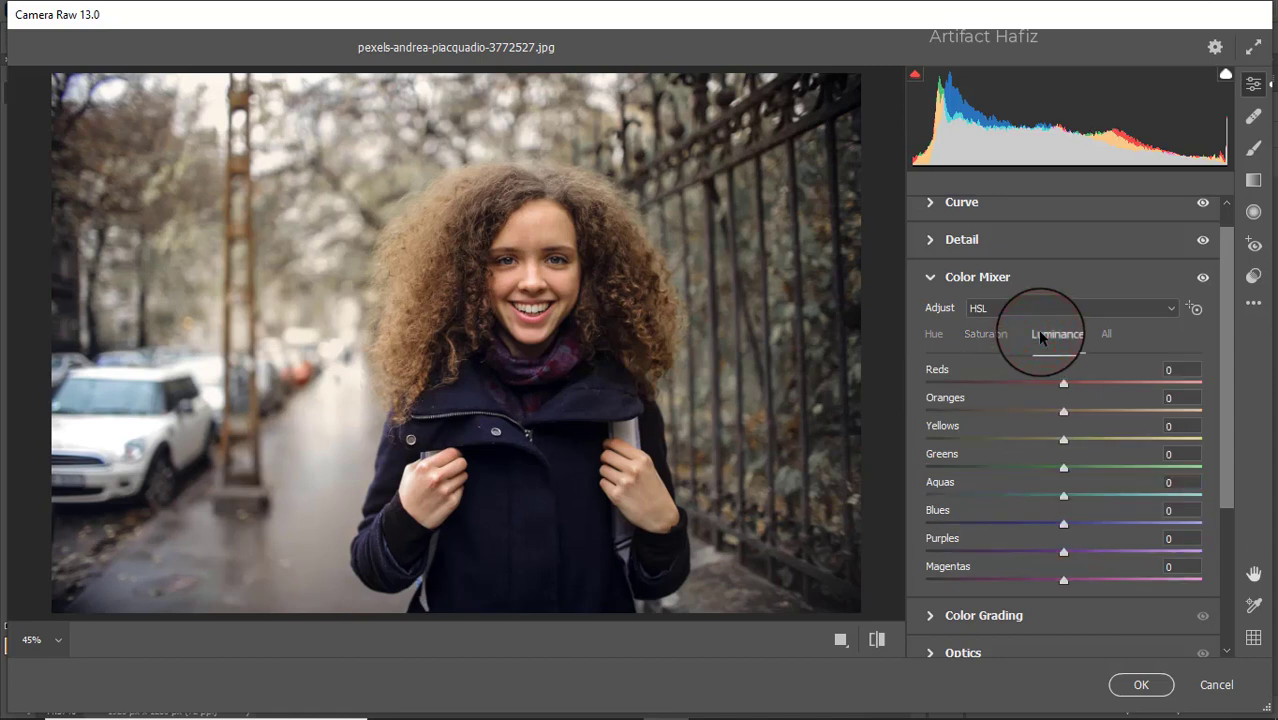
{"action": "left_click_drag", "start_coordinate": [1063, 383], "coordinate": [1067, 461]}
{"action": "left_click", "coordinate": [1068, 414]}
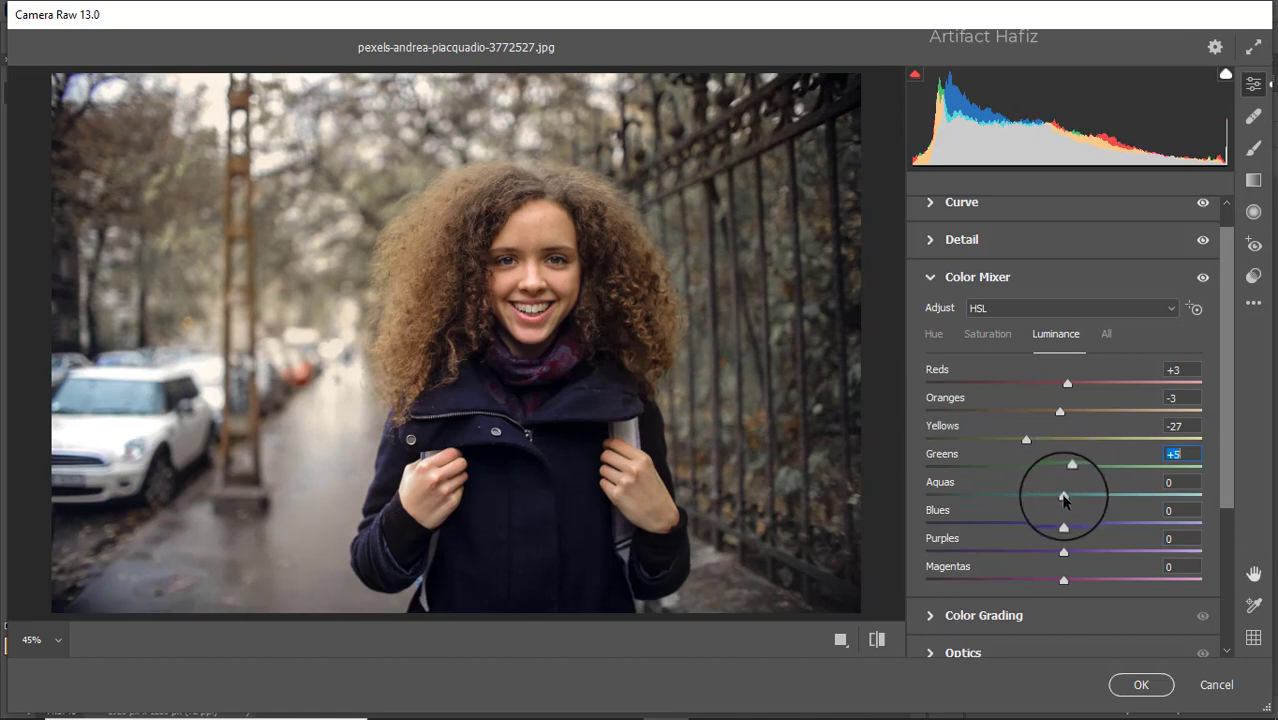
{"action": "left_click", "coordinate": [1086, 496]}
{"action": "left_click_drag", "start_coordinate": [1063, 524], "coordinate": [1083, 524]}
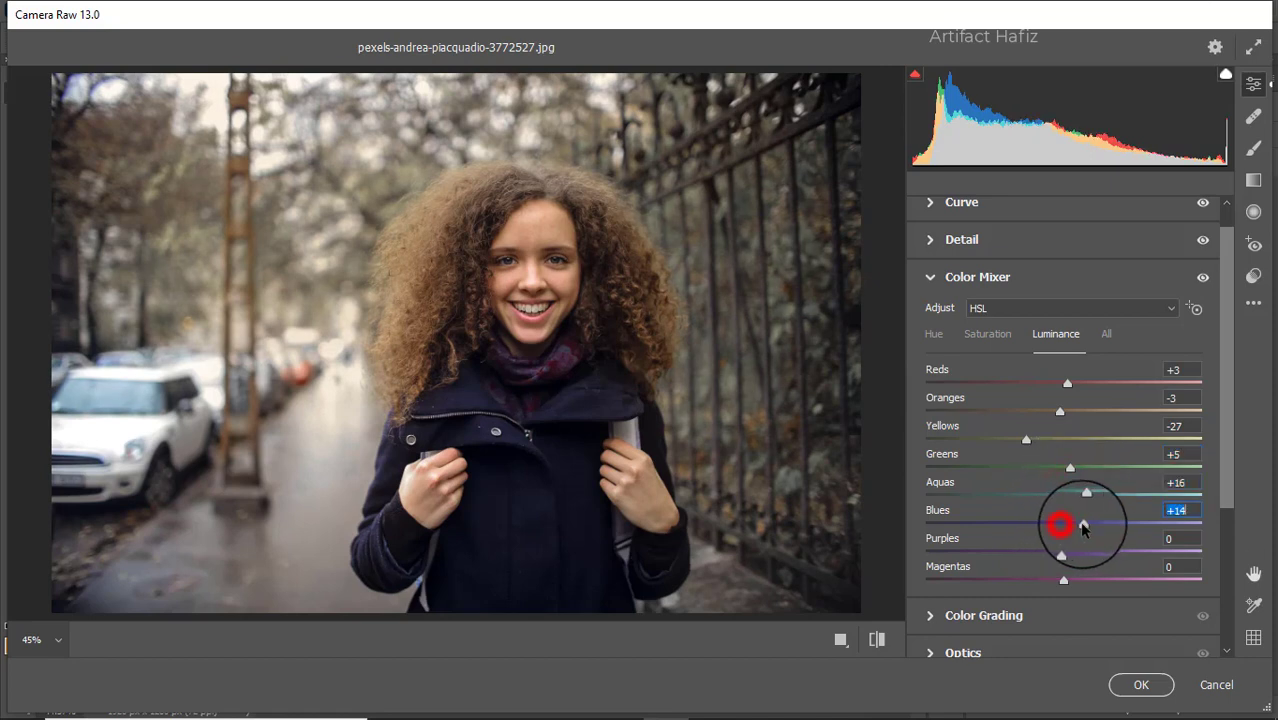
- Shift the Color Mixer hue of aquas and blues to -100 and of greens to +57
{"action": "left_click", "coordinate": [933, 334]}
{"action": "left_click_drag", "start_coordinate": [1063, 495], "coordinate": [935, 494]}
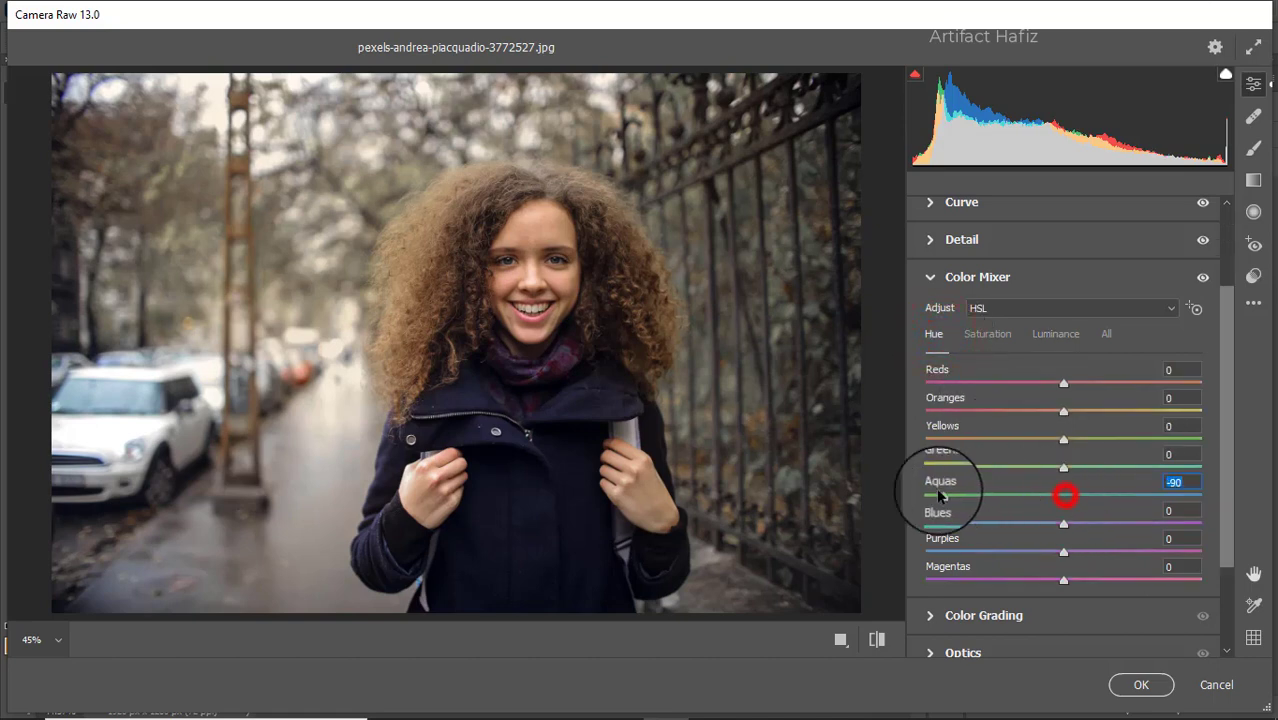
{"action": "left_click_drag", "start_coordinate": [1063, 524], "coordinate": [884, 528]}
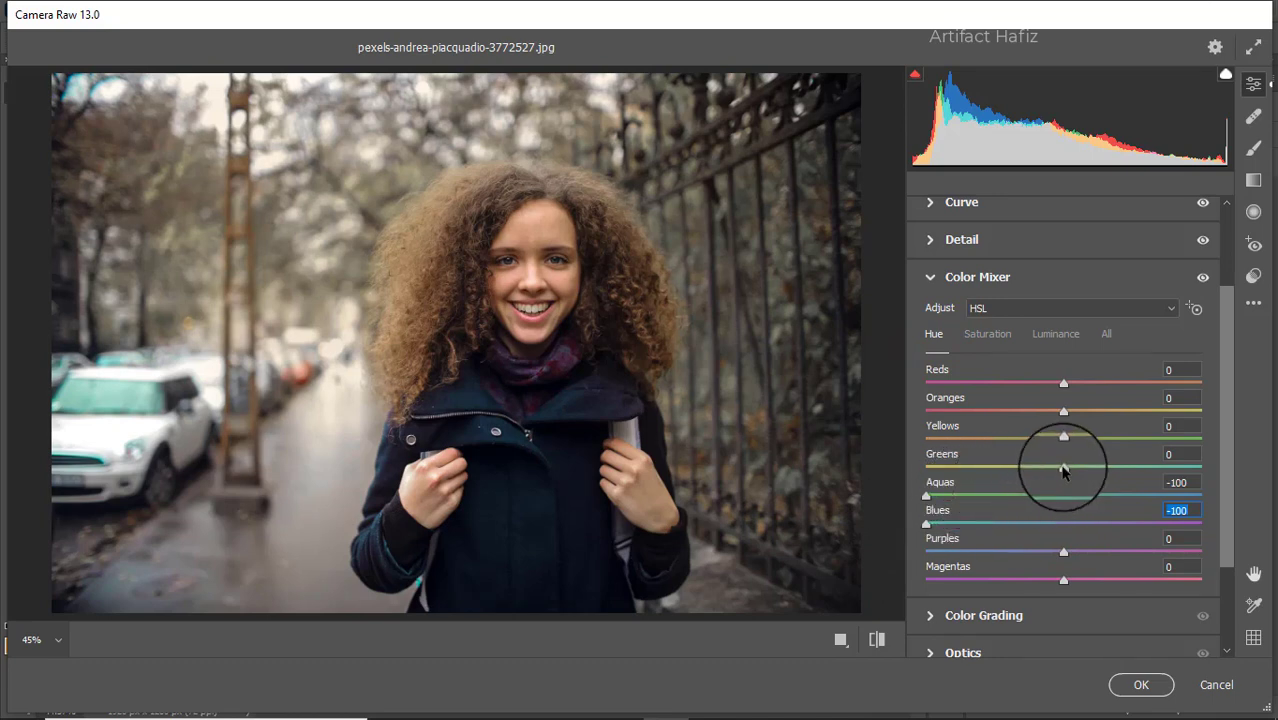
{"action": "left_click_drag", "start_coordinate": [1063, 468], "coordinate": [1142, 472]}
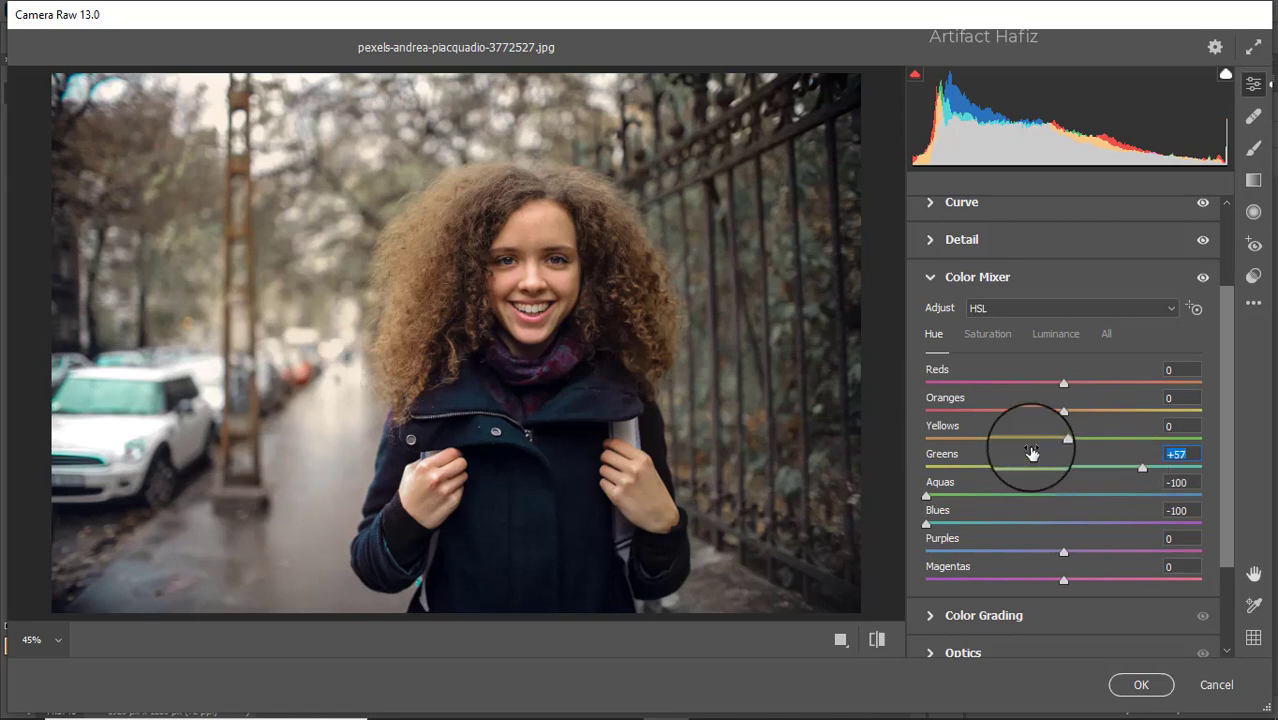
- Color grade the shadows to hue 213, saturation 11 and the highlights to hue 107, saturation 15
{"action": "scroll", "coordinate": [1030, 448], "scroll_direction": "down", "scroll_amount": 3}
{"action": "left_click", "coordinate": [984, 490]}
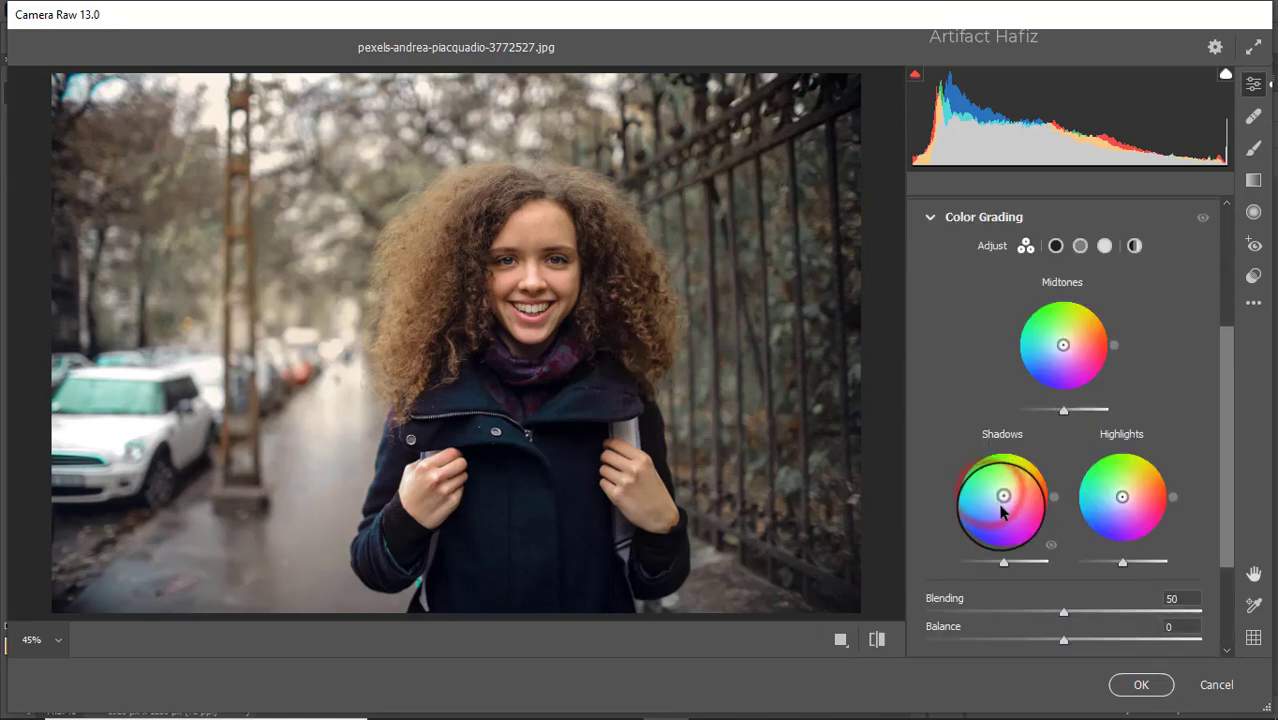
{"action": "left_click_drag", "start_coordinate": [1003, 510], "coordinate": [930, 552]}
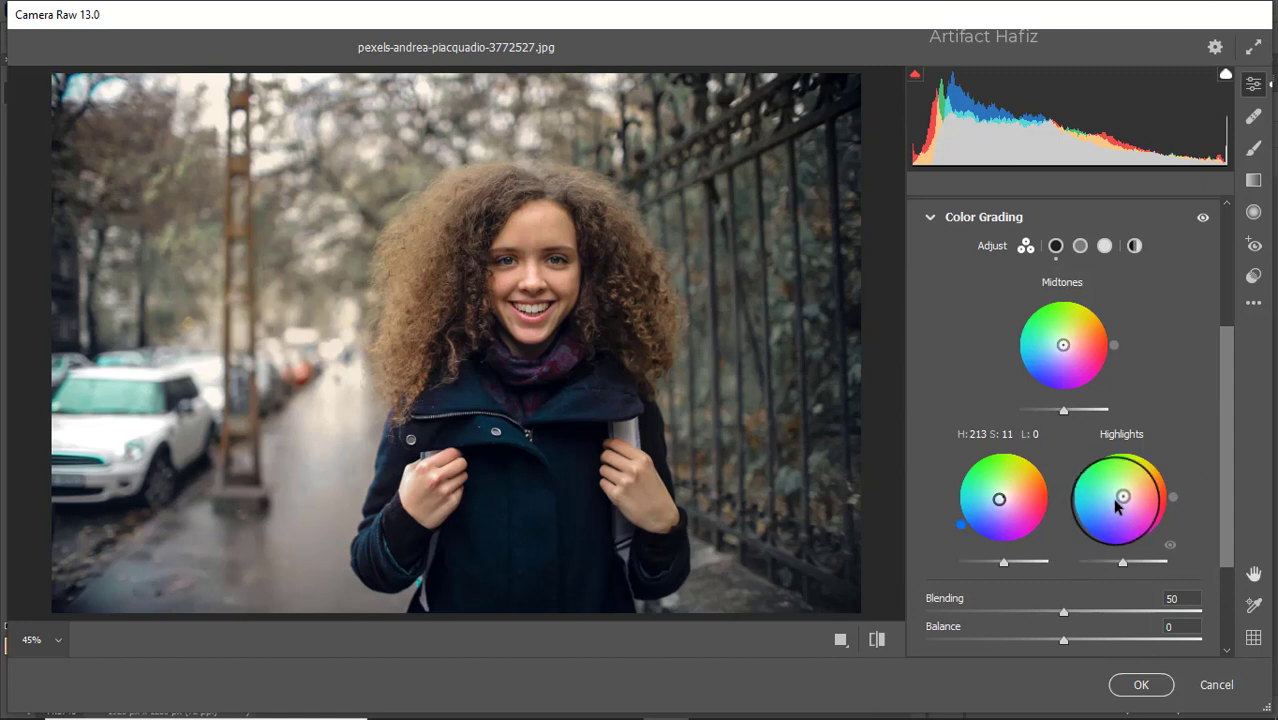
{"action": "left_click_drag", "start_coordinate": [1120, 500], "coordinate": [1074, 343]}
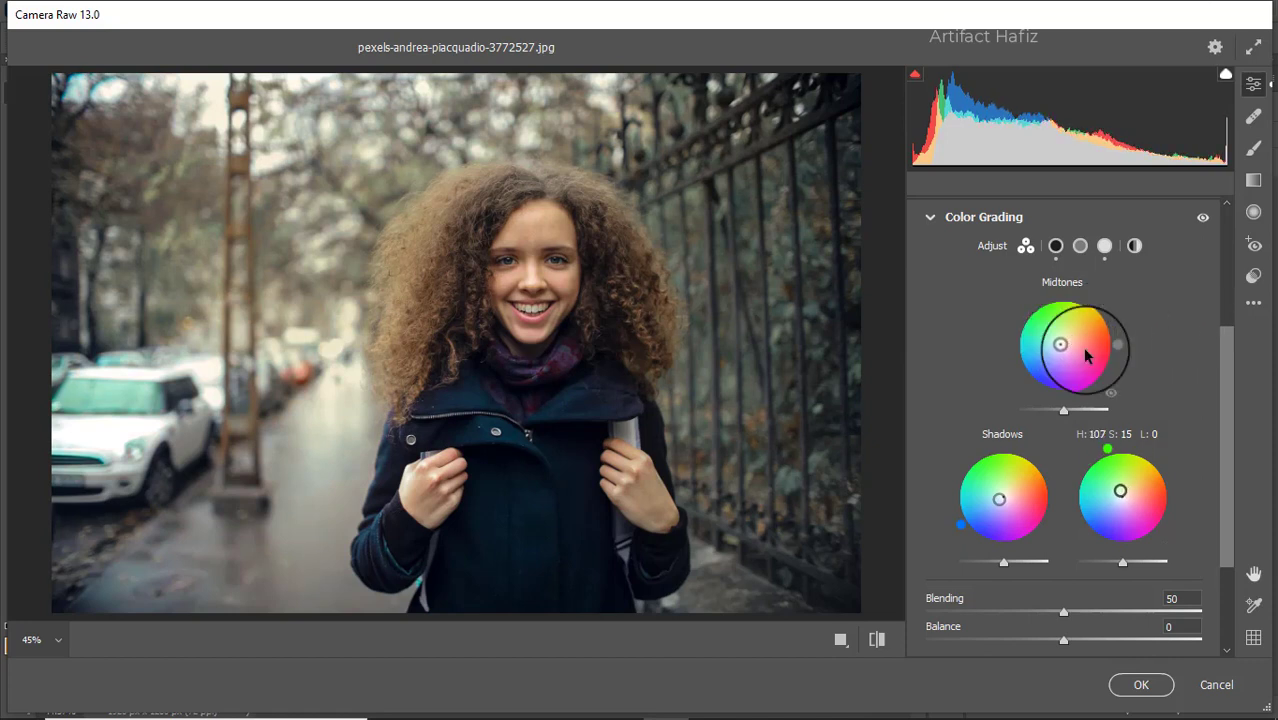
- Add a dark vignette to the photo with Vignetting at -15
{"action": "scroll", "coordinate": [1093, 371], "scroll_direction": "down", "scroll_amount": 3}
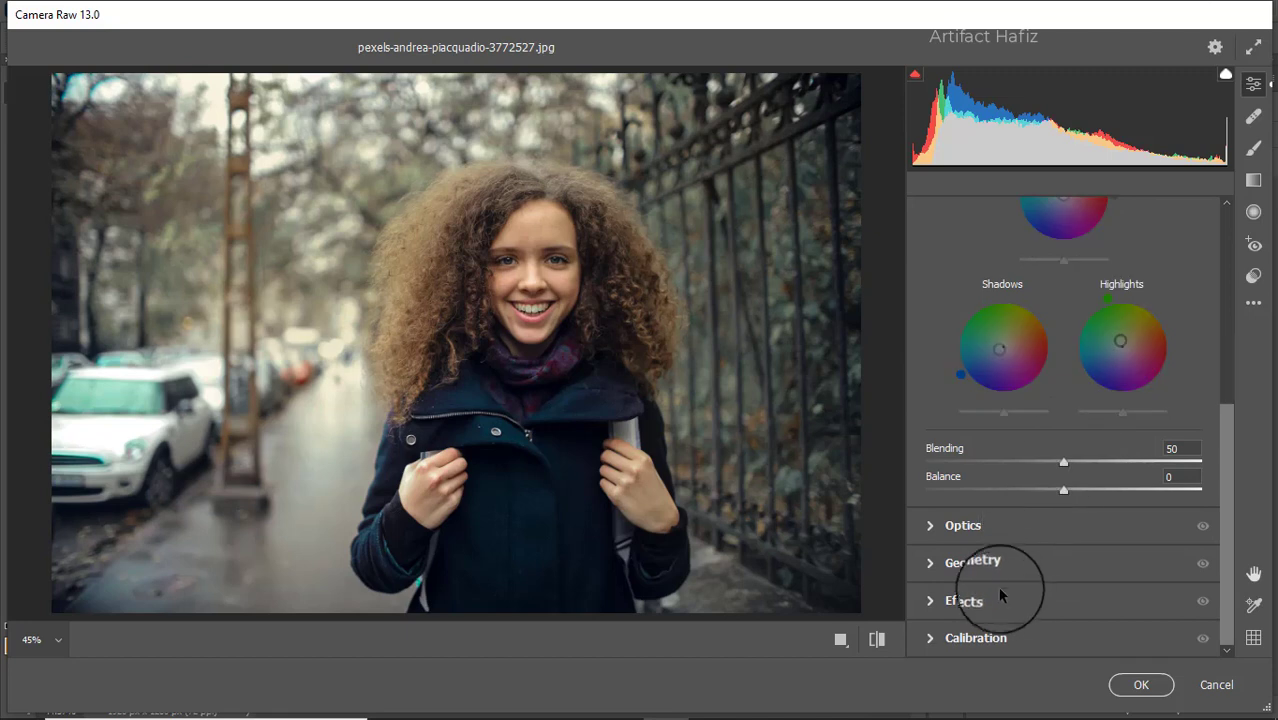
{"action": "left_click", "coordinate": [995, 600]}
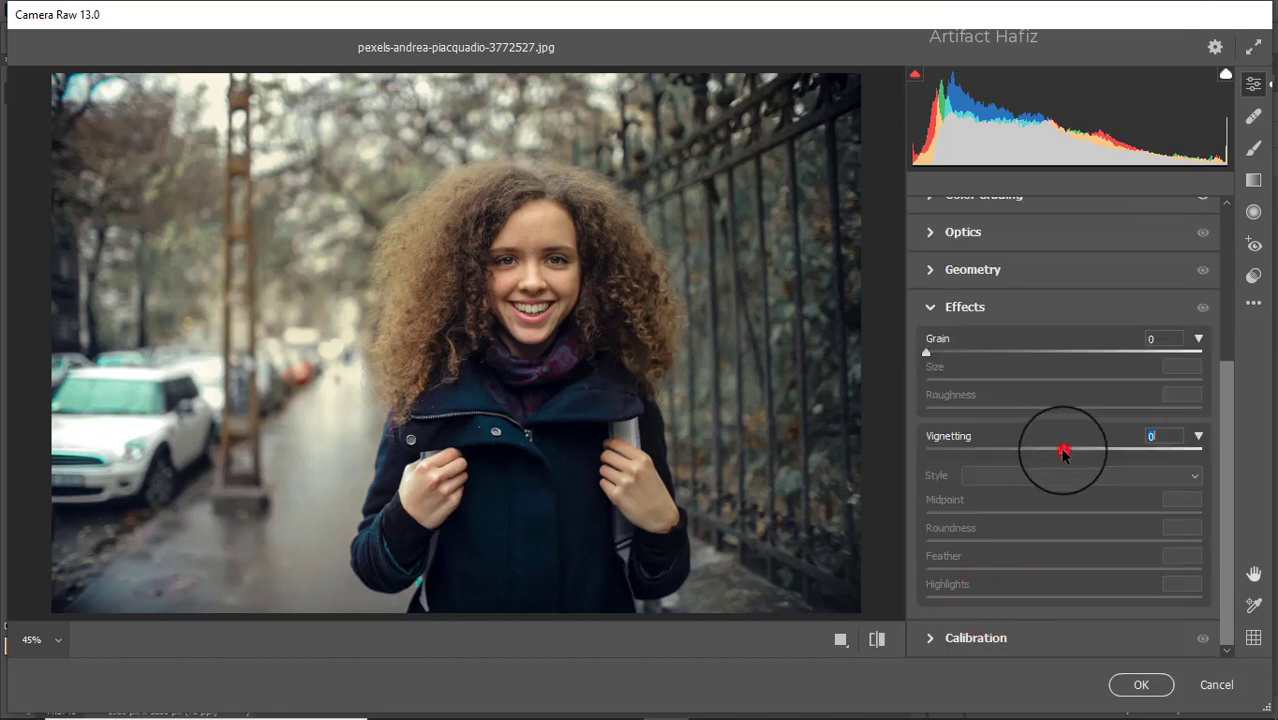
{"action": "left_click_drag", "start_coordinate": [1063, 453], "coordinate": [1042, 453]}
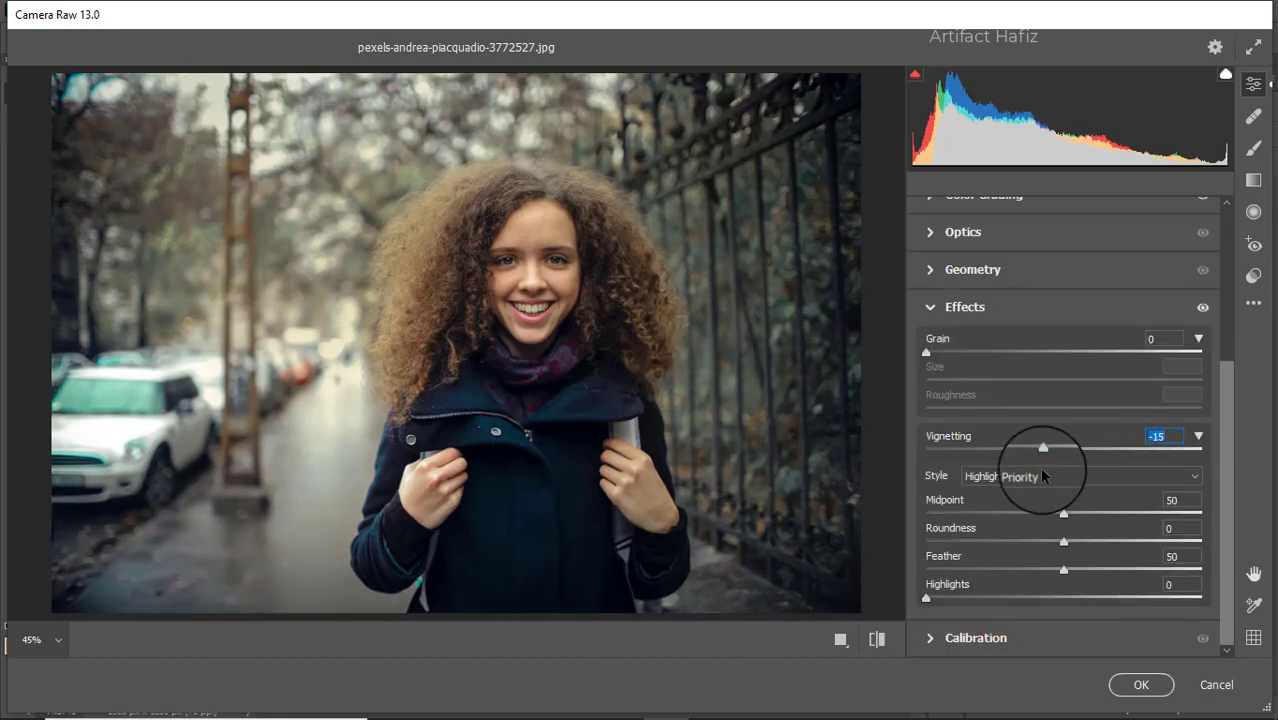
- Calibrate the primaries' saturation to +35 for green, -14 for red and +19 for blue
{"action": "left_click", "coordinate": [930, 637]}
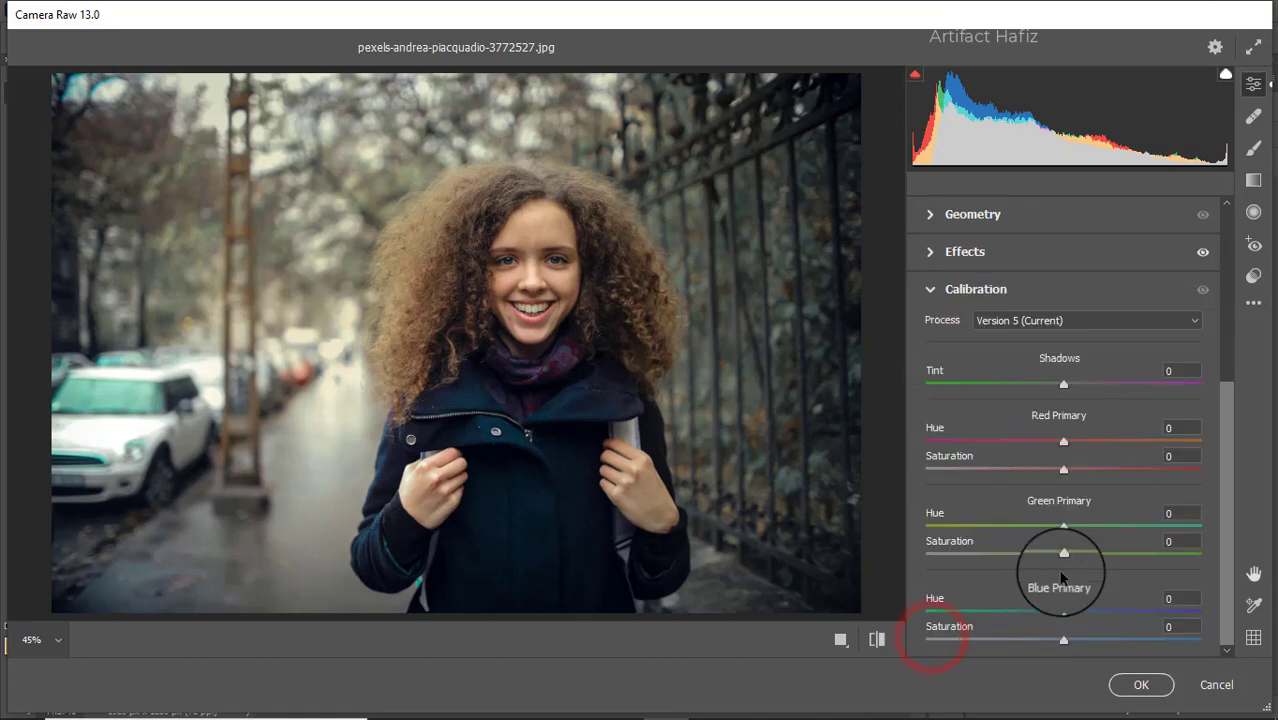
{"action": "left_click_drag", "start_coordinate": [1064, 553], "coordinate": [1113, 553]}
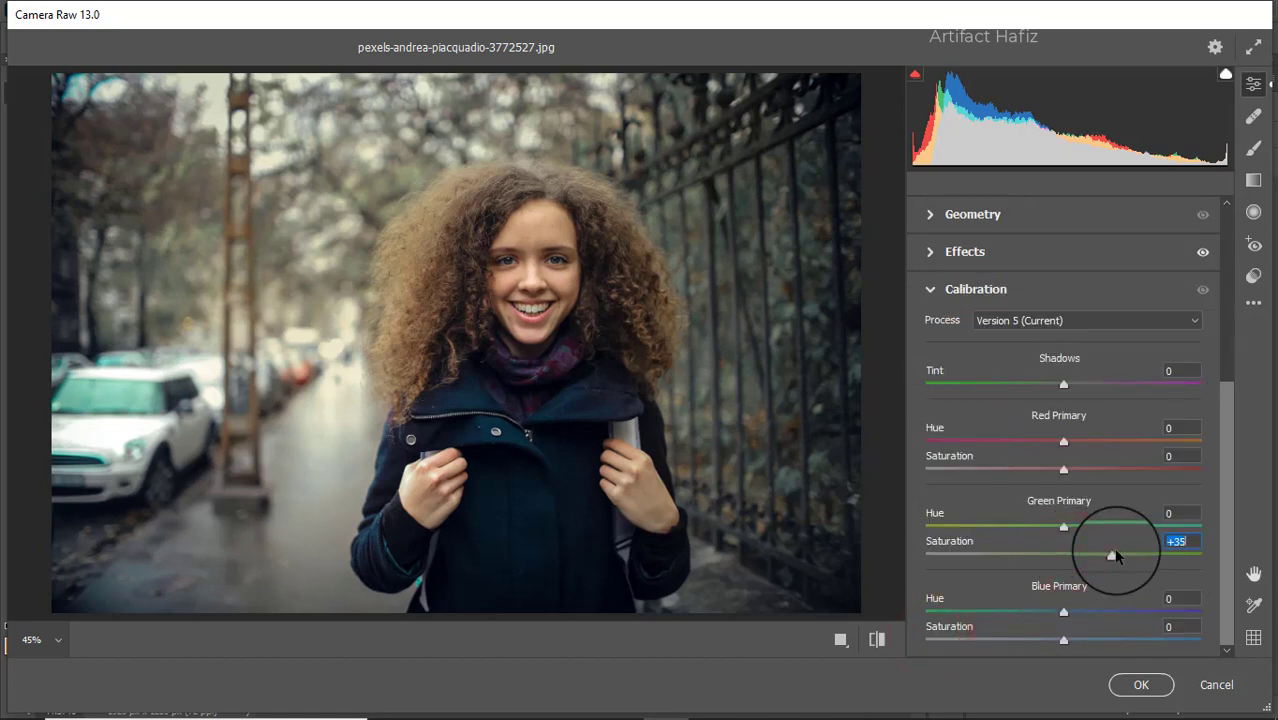
{"action": "left_click_drag", "start_coordinate": [1057, 478], "coordinate": [1047, 475]}
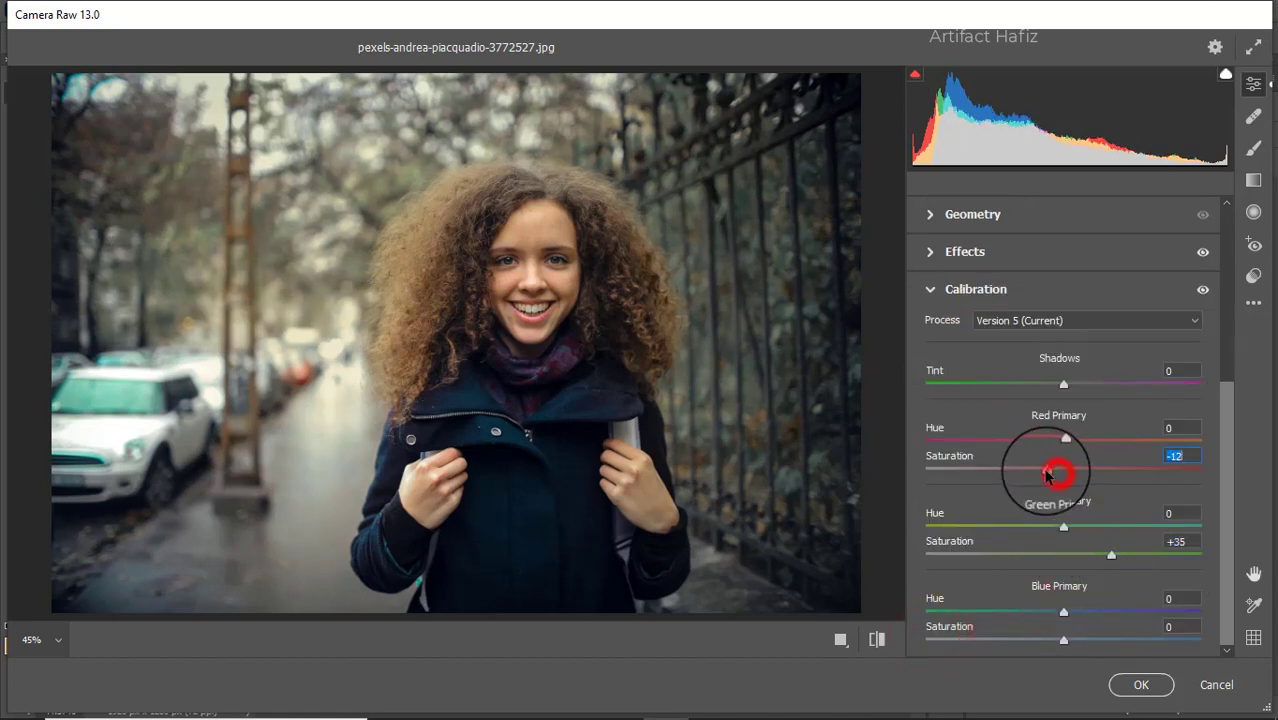
{"action": "left_click_drag", "start_coordinate": [1063, 639], "coordinate": [1090, 642]}
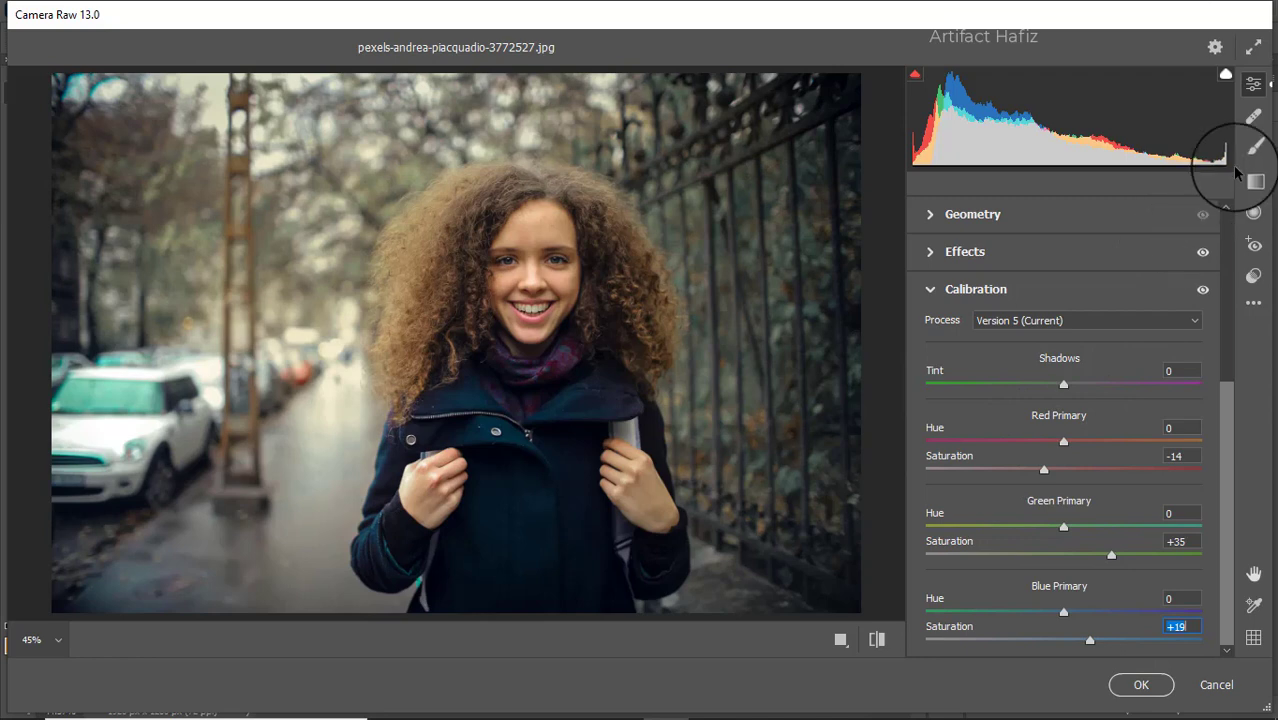
- Lift the photo's Blacks to +5 in the Basic adjustments
{"action": "left_click_drag", "start_coordinate": [1229, 415], "coordinate": [1233, 229]}
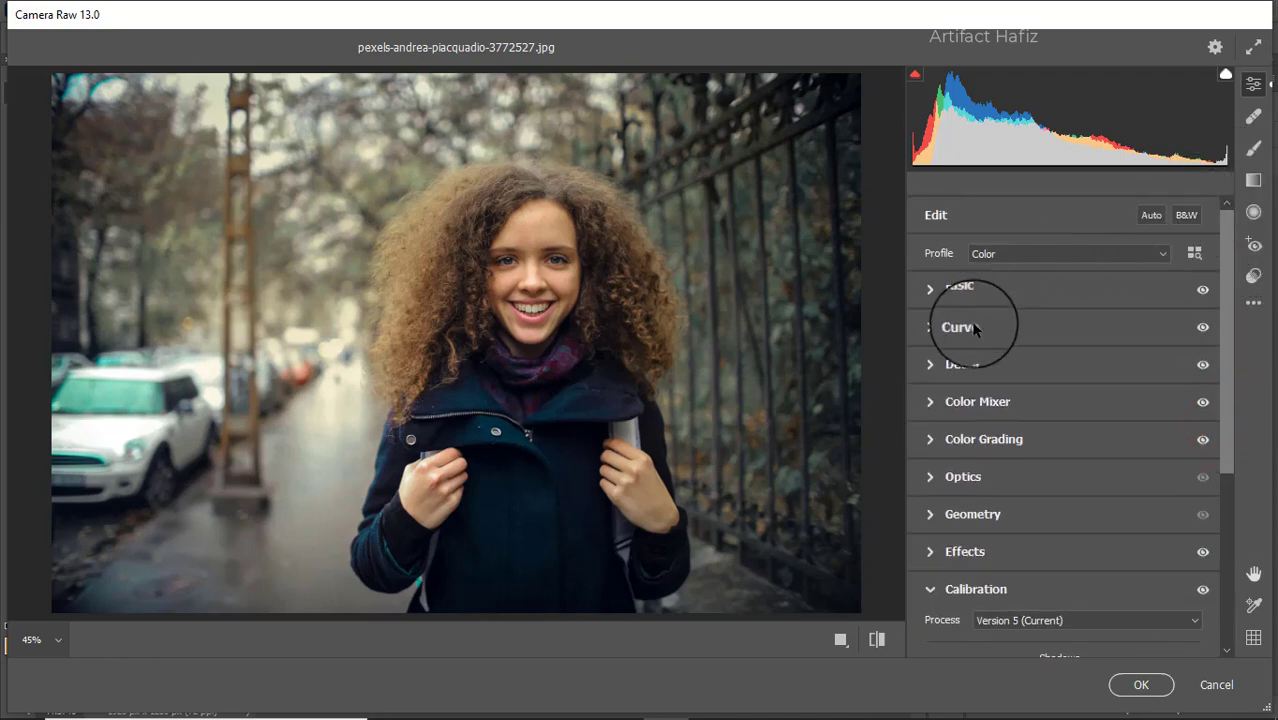
{"action": "left_click", "coordinate": [955, 291]}
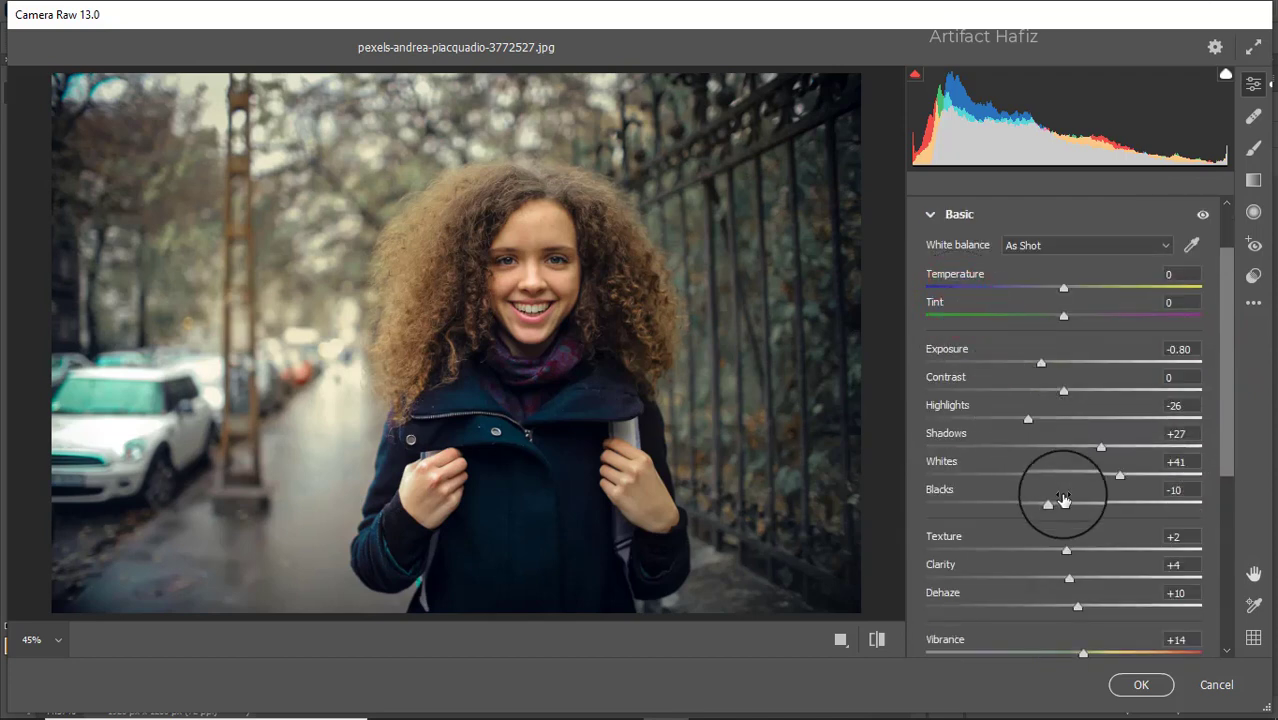
{"action": "mouse_move", "coordinate": [1049, 505]}
{"action": "left_mouse_down"}
{"action": "mouse_move", "coordinate": [1175, 503]}
{"action": "mouse_move", "coordinate": [1073, 503]}
{"action": "left_mouse_up"}
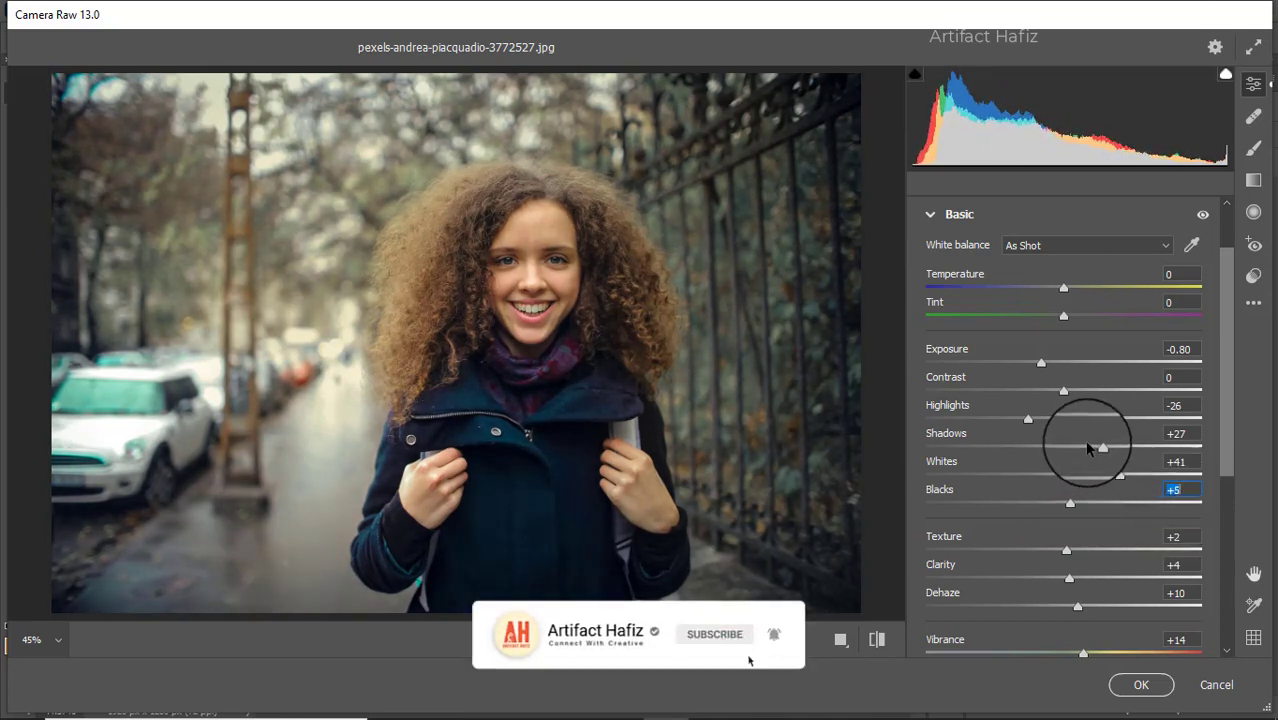
- Raise the black end of the main point curve to output 11 at input 0 and apply the Camera Raw filter
{"action": "scroll", "coordinate": [1084, 443], "scroll_direction": "down", "scroll_amount": 3}
{"action": "left_click", "coordinate": [976, 500]}
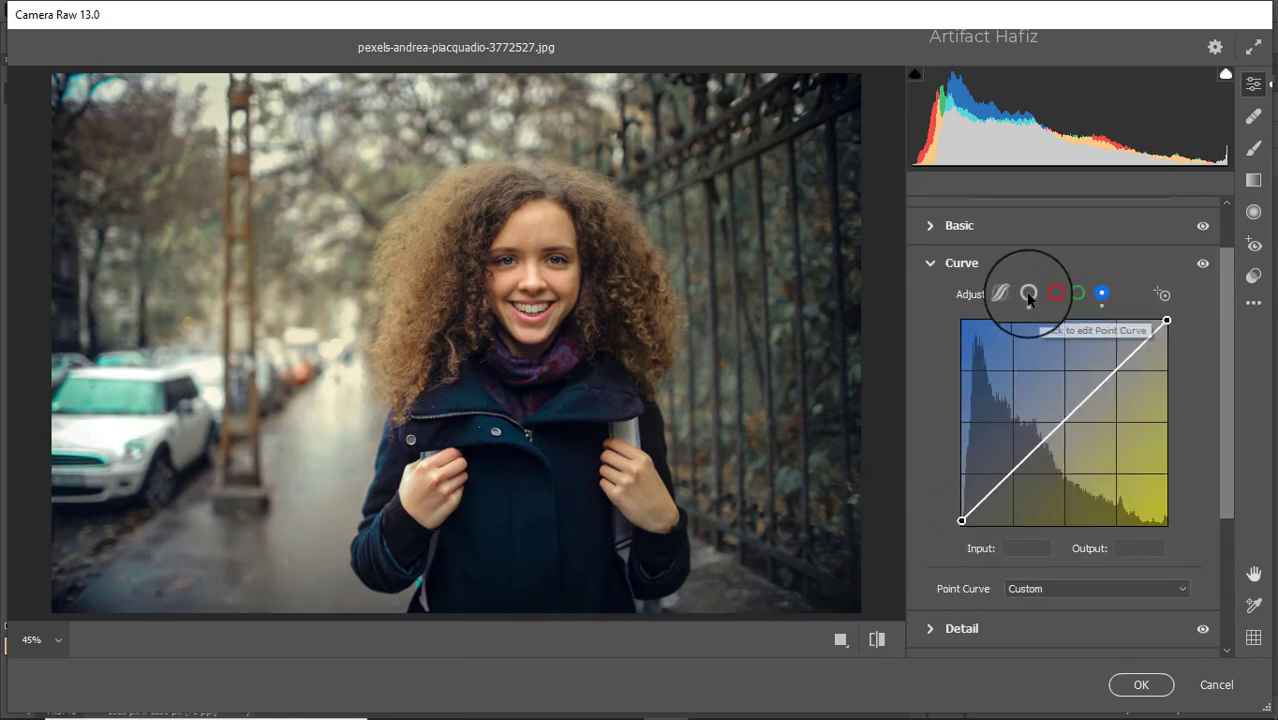
{"action": "left_click", "coordinate": [1029, 294]}
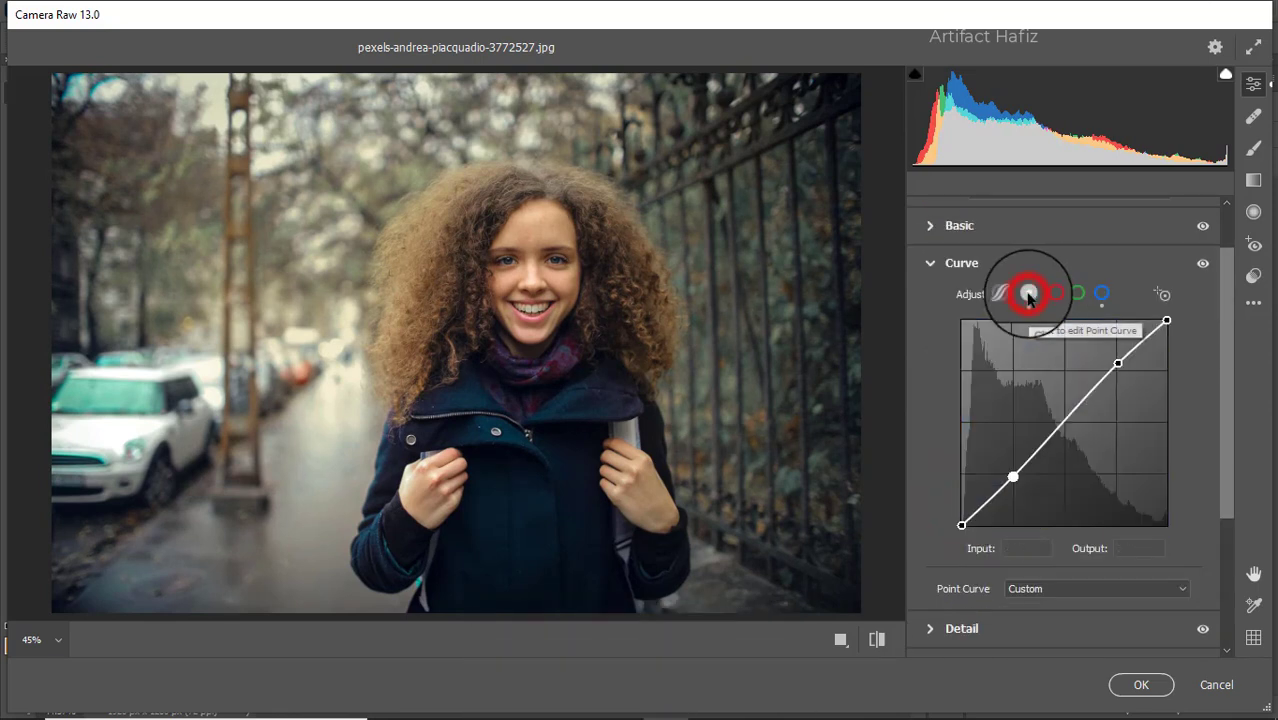
{"action": "left_click", "coordinate": [962, 521]}
{"action": "left_click_drag", "start_coordinate": [962, 521], "coordinate": [963, 516]}
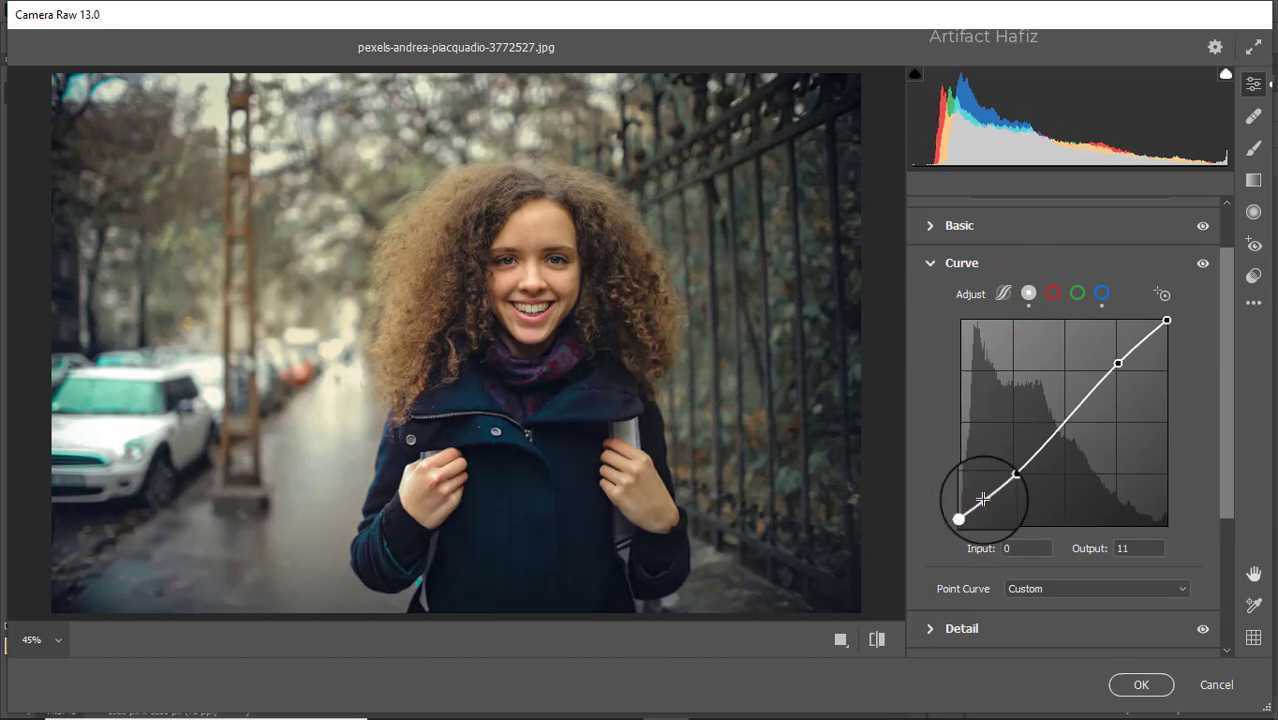
{"action": "left_click", "coordinate": [1140, 685]}
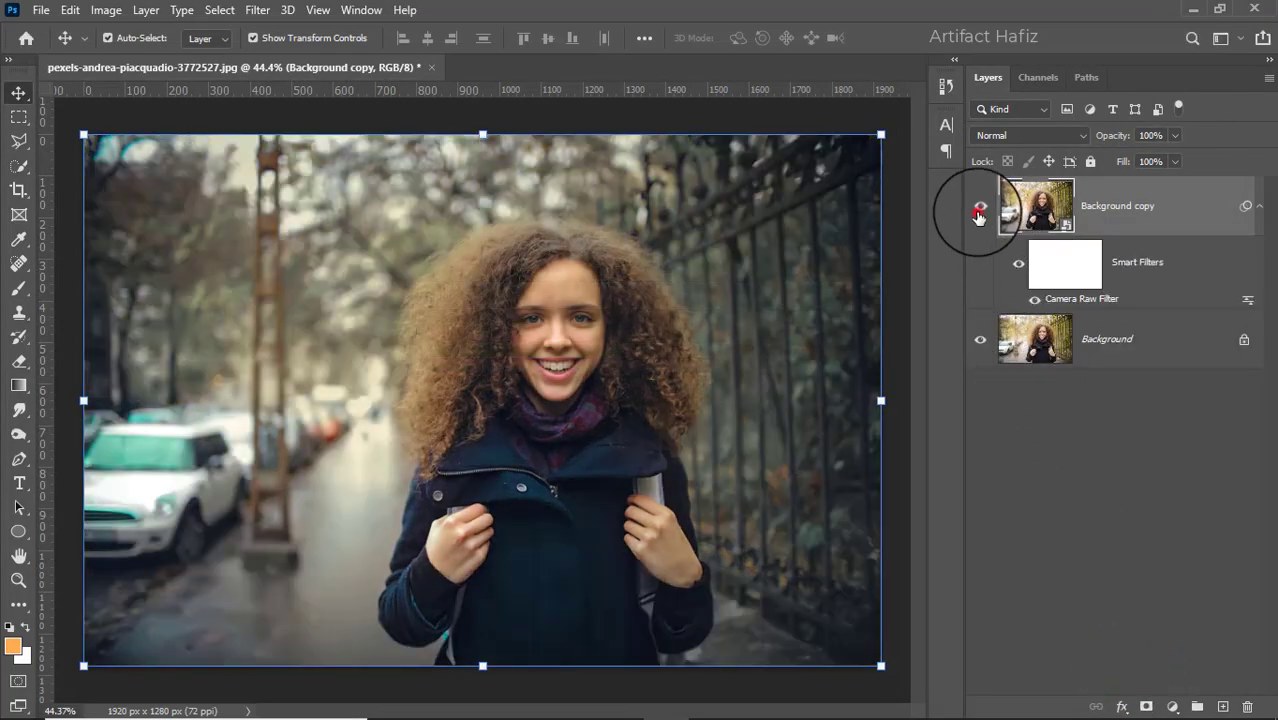
- Compare the graded photo with the original by toggling the visibility of the Background copy layer
{"action": "left_click", "coordinate": [979, 212]}
{"action": "left_click", "coordinate": [979, 210]}
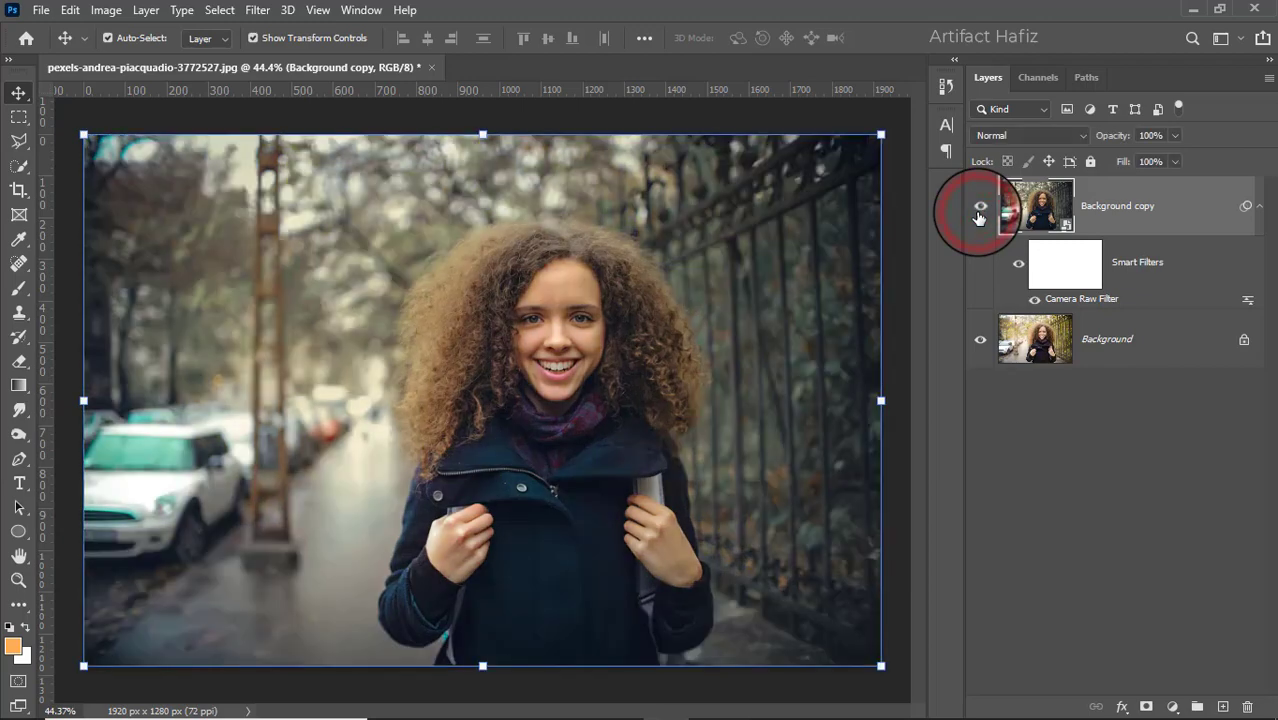
{"action": "left_click", "coordinate": [979, 215]}
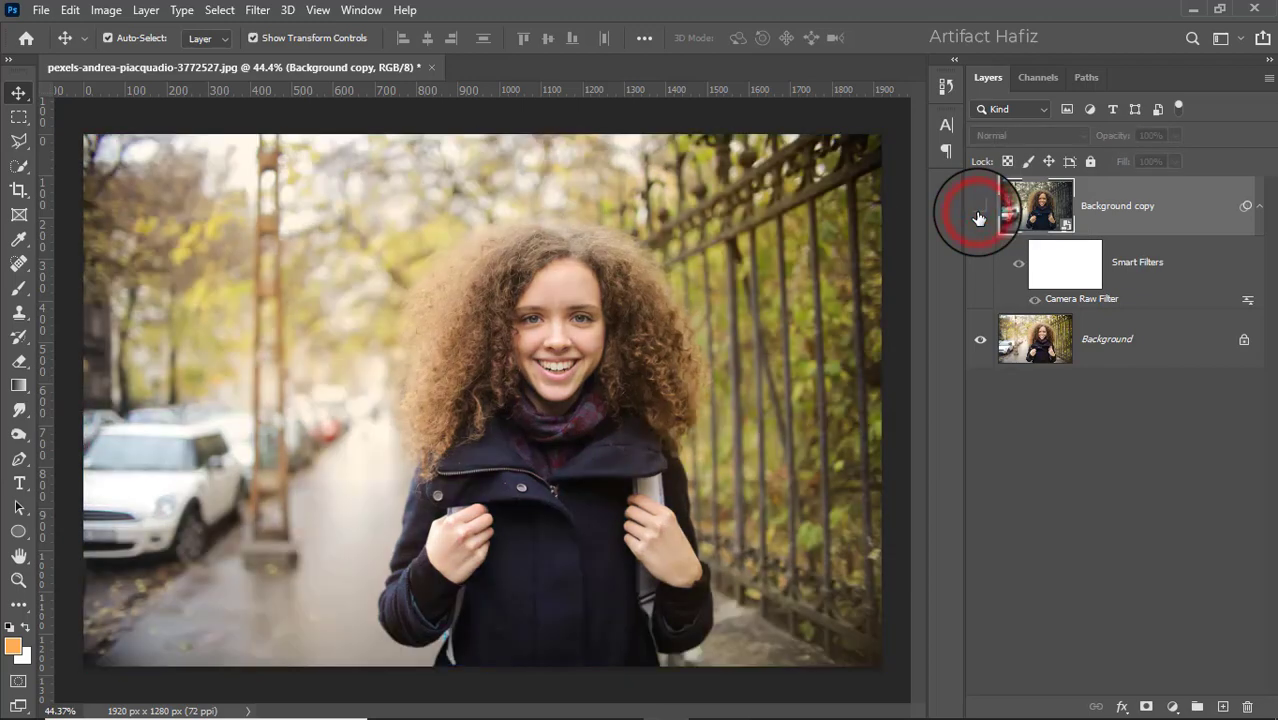
{"action": "left_click", "coordinate": [979, 215]}
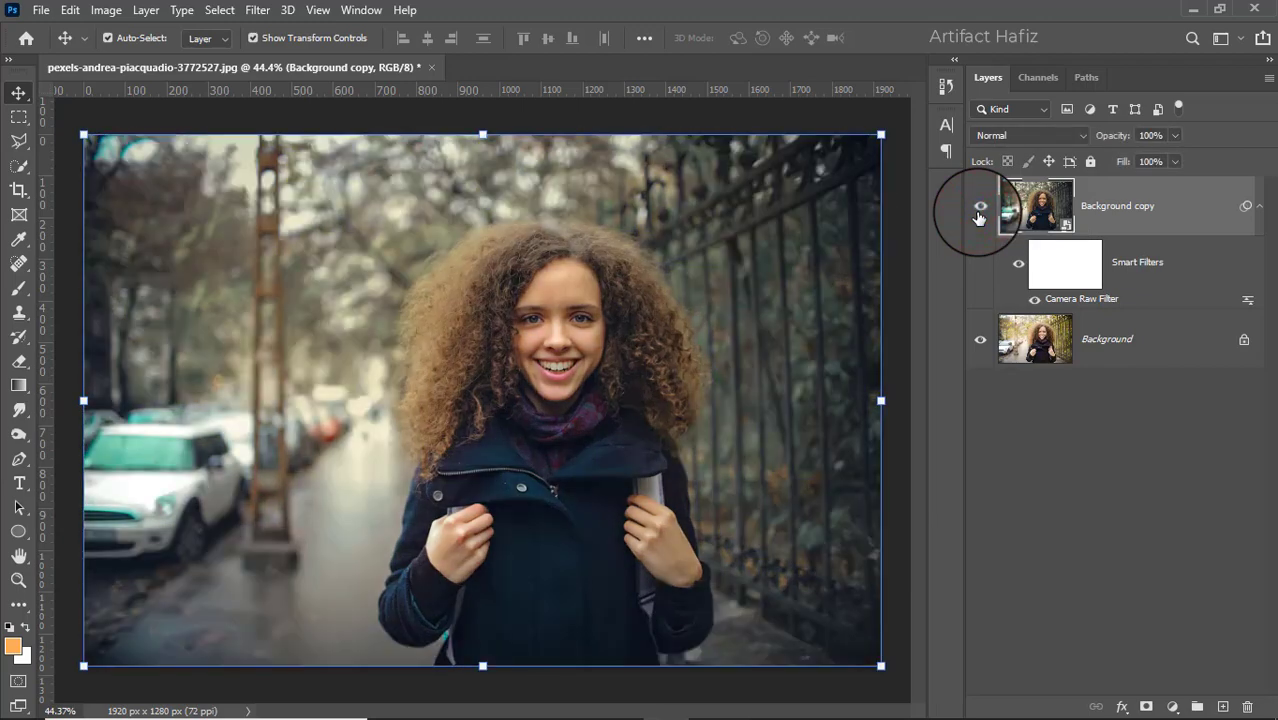